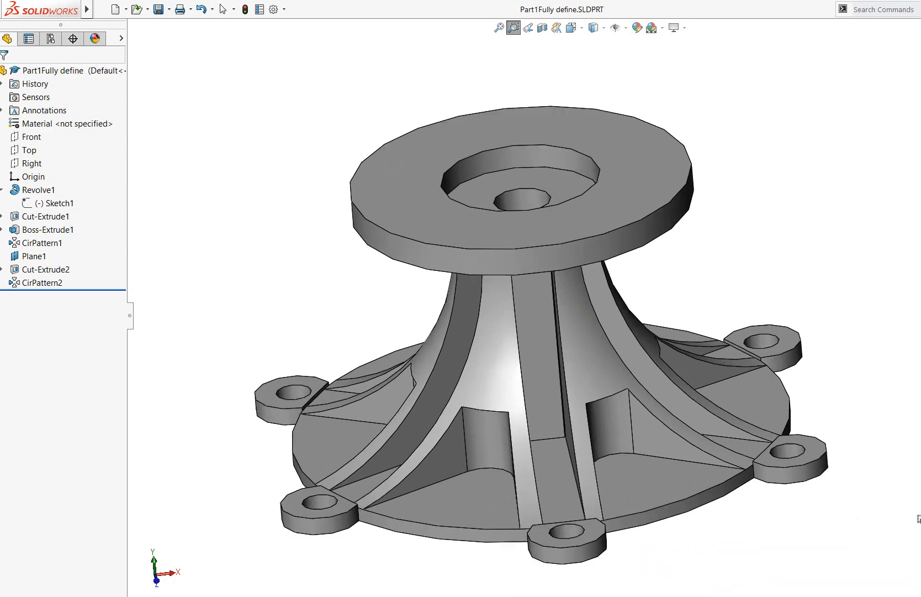
# Open the revolved feature's profile sketch for editing and orient the view normal to the sketch plane
pyautogui.moveTo(911, 504)
pyautogui.mouseDown(button='middle')
pyautogui.moveTo(917, 457)
pyautogui.moveTo(909, 505)
pyautogui.mouseUp(button='middle')
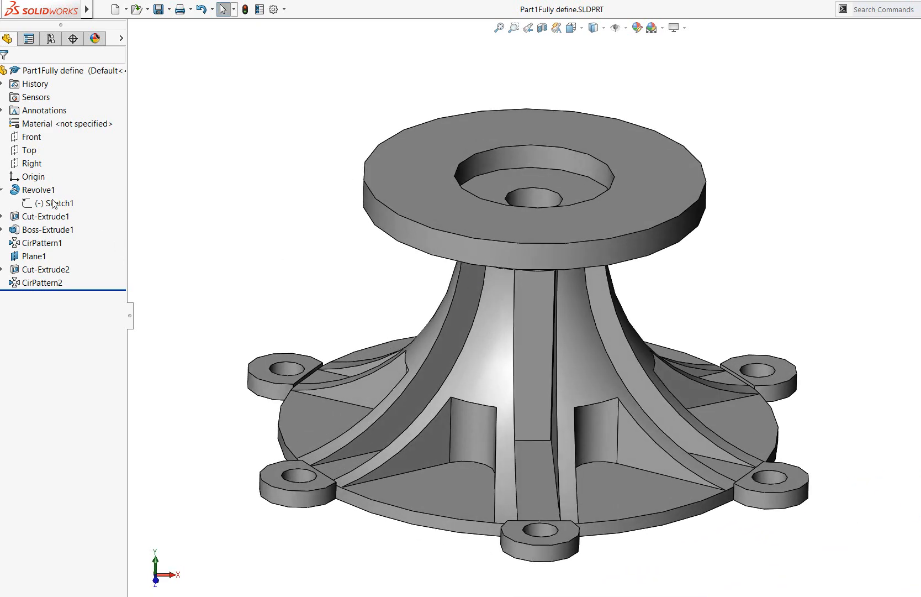
pyautogui.click(37, 190)
pyautogui.click(209, 165)
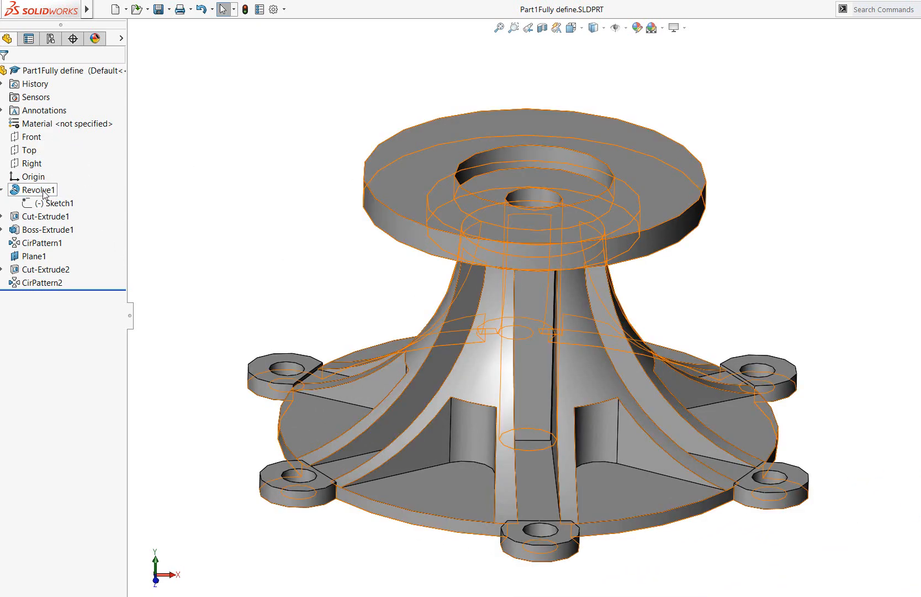
pyautogui.click(44, 191)
pyautogui.click(56, 204)
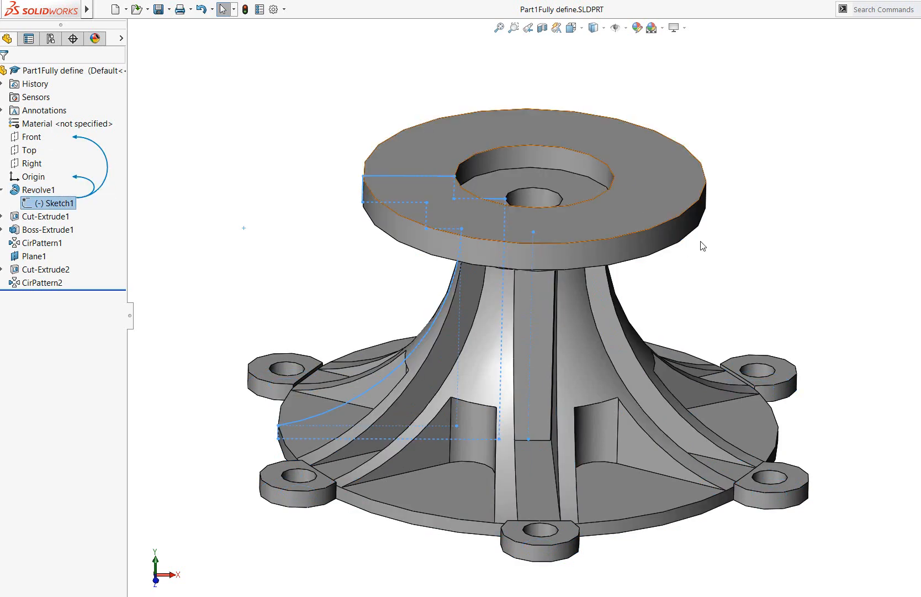
pyautogui.scroll(1, 648, 192)
pyautogui.click(735, 107)
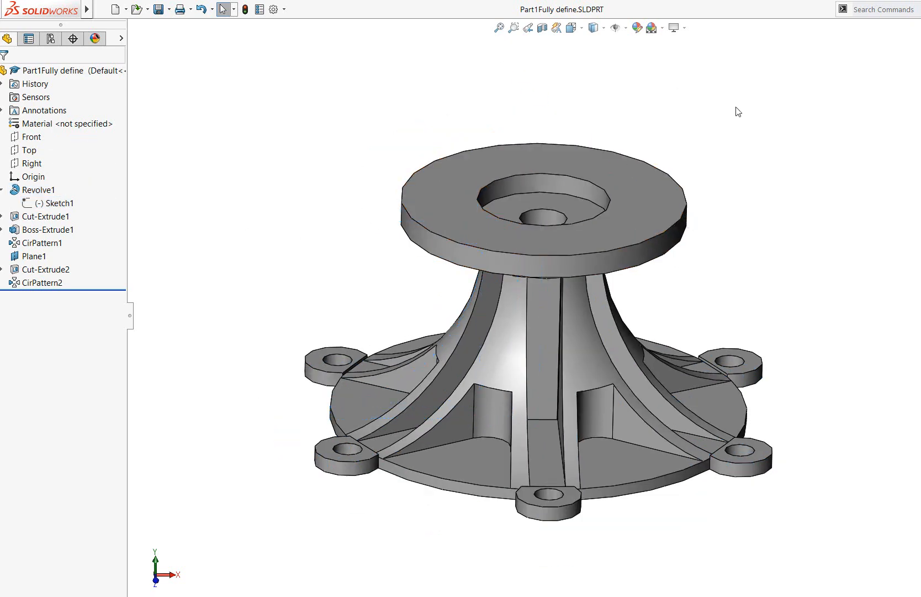
pyautogui.rightClick(55, 204)
pyautogui.click(66, 174)
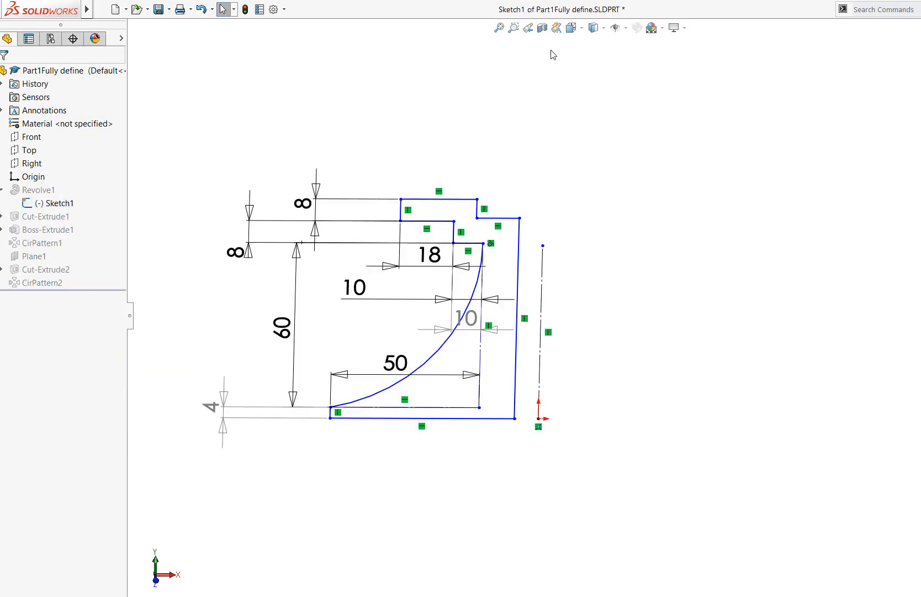
pyautogui.click(572, 28)
pyautogui.click(633, 88)
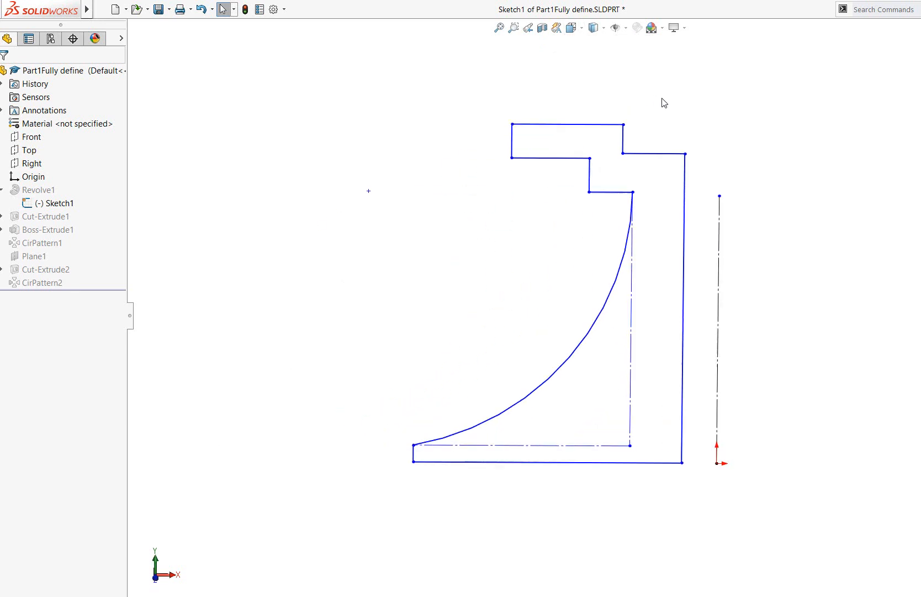
pyautogui.scroll(3, 590, 316)
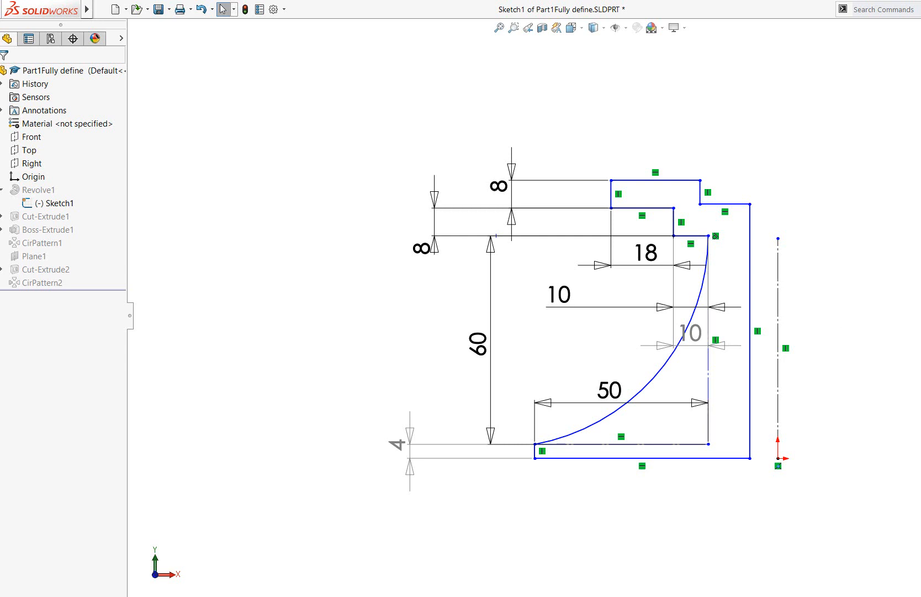
# Add a driving dimension to the profile's bottom horizontal line, accepting the proposed length
pyautogui.press('d')
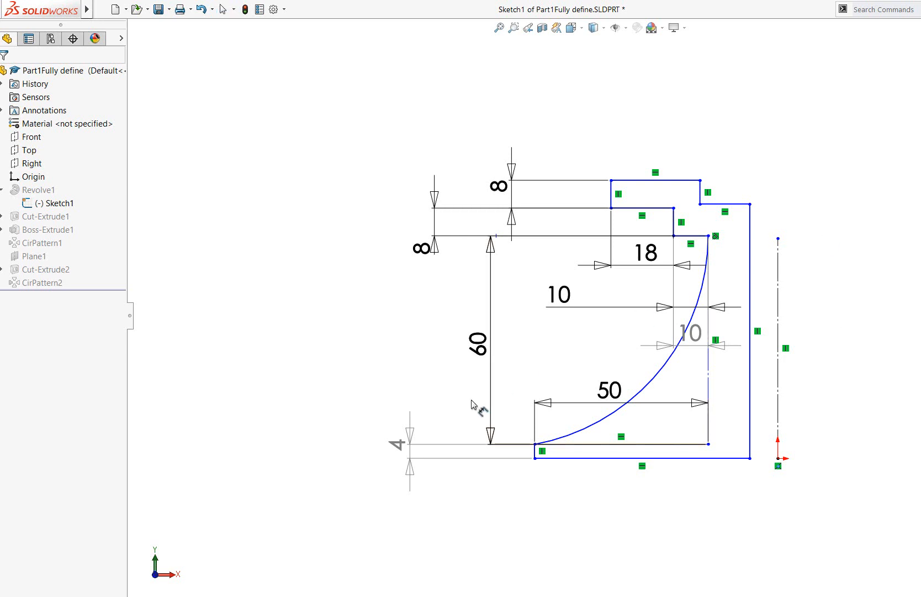
pyautogui.click(616, 459)
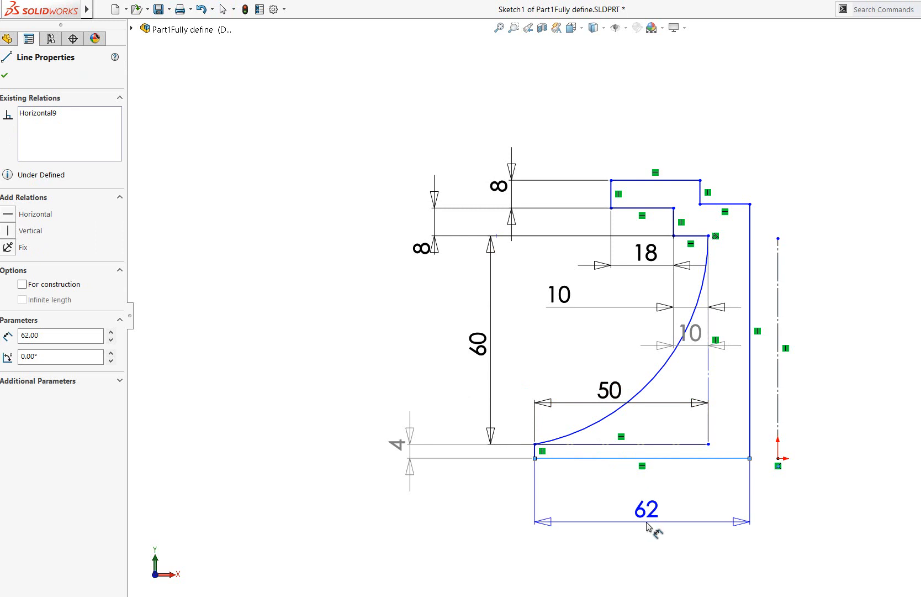
pyautogui.click(650, 530)
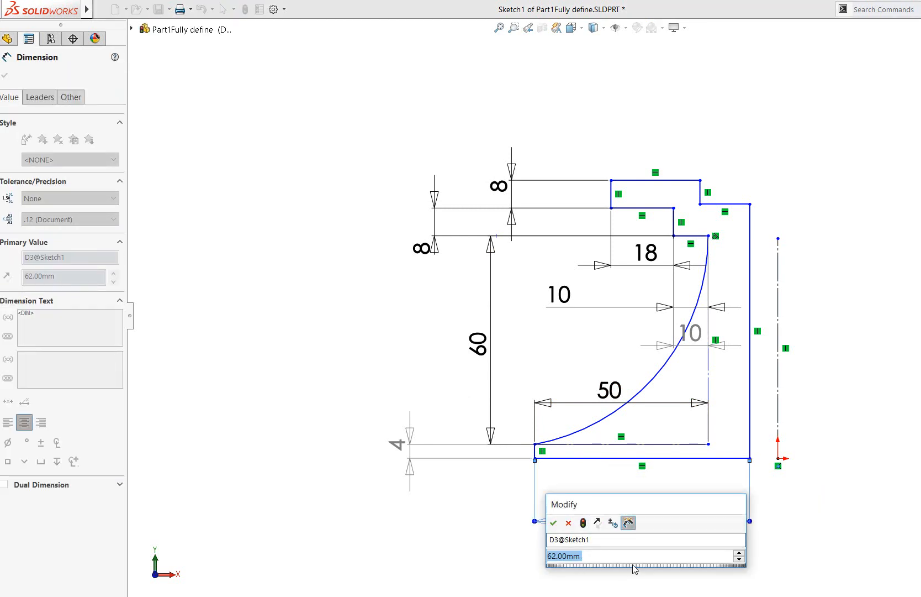
pyautogui.press('Return')
pyautogui.press('Escape')
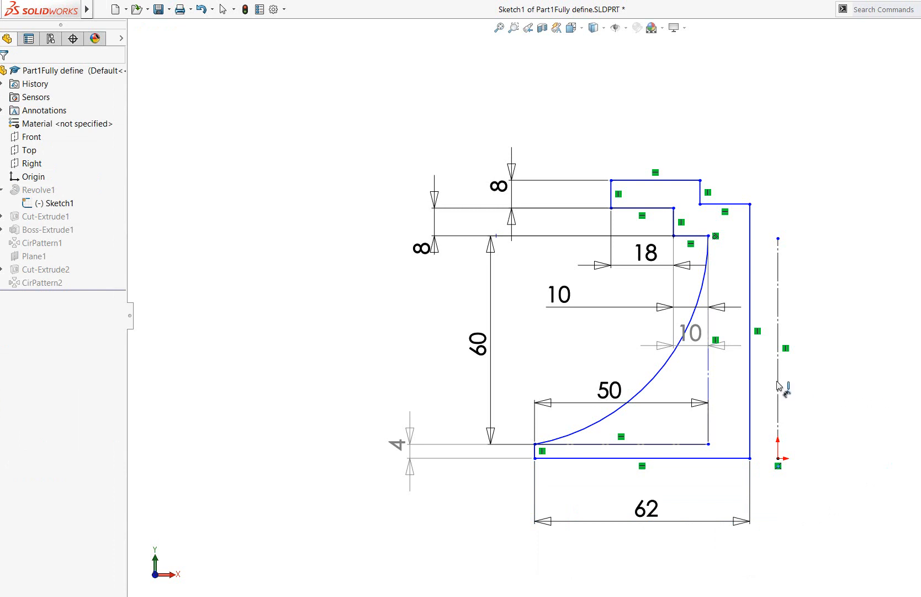
# Dimension the long vertical line beside the revolve axis and set its length to 75 mm
pyautogui.click(749, 276)
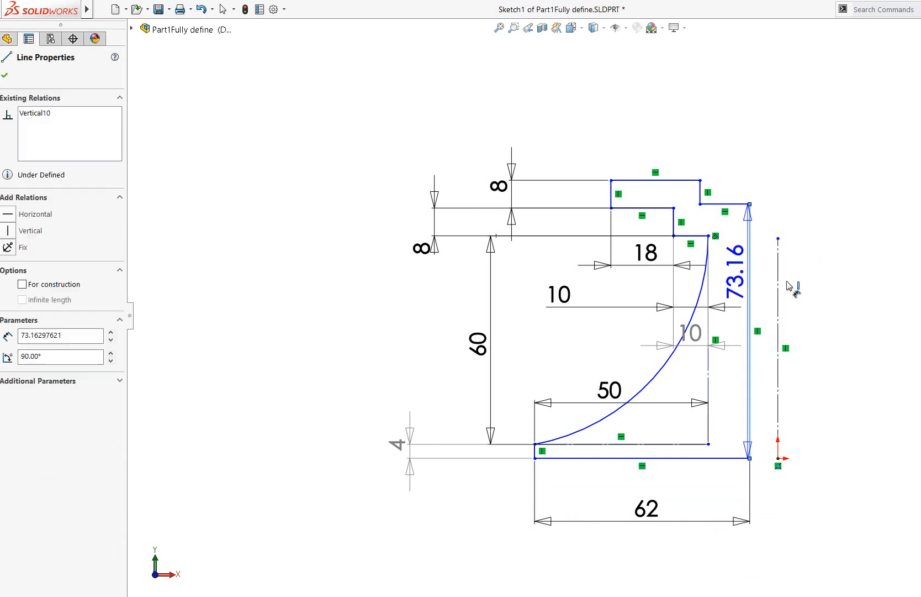
pyautogui.click(845, 309)
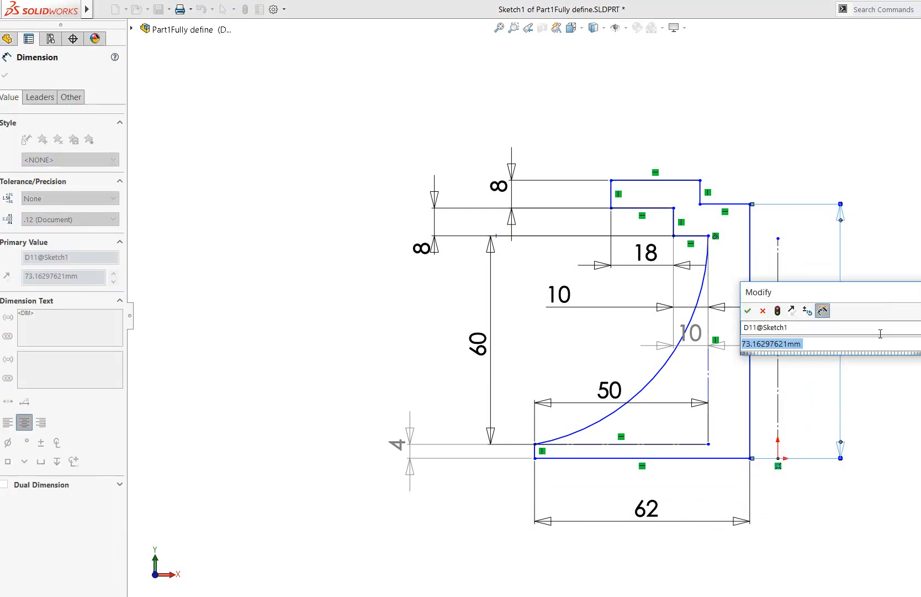
pyautogui.write('7')
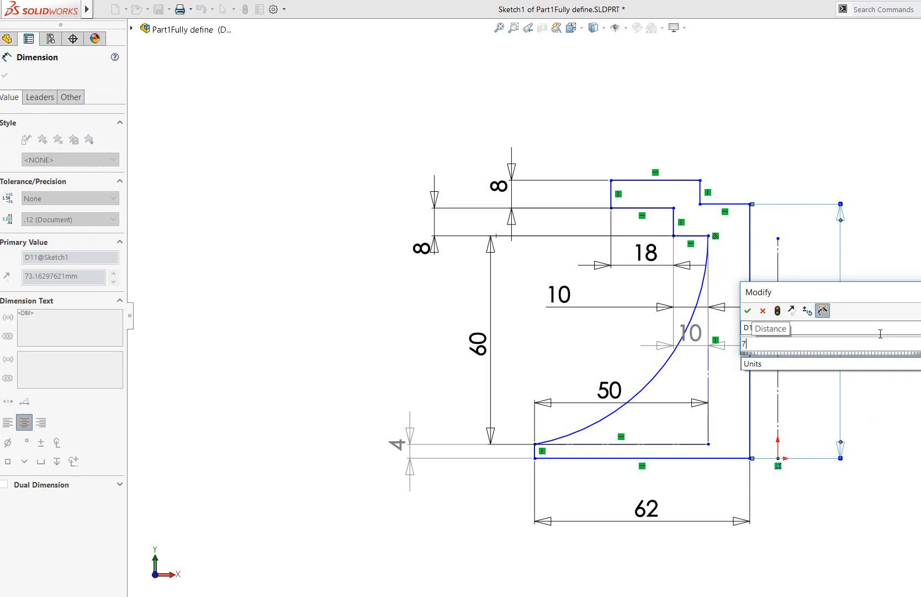
pyautogui.write('5')
pyautogui.press('Return')
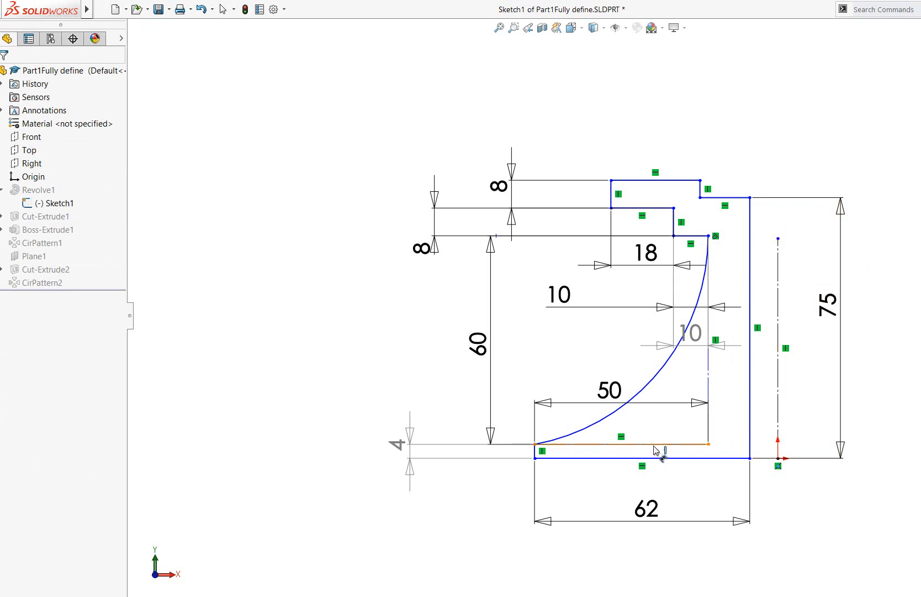
# Delete the horizontal construction line just above the profile's bottom edge
pyautogui.click(681, 446)
pyautogui.press('Escape')
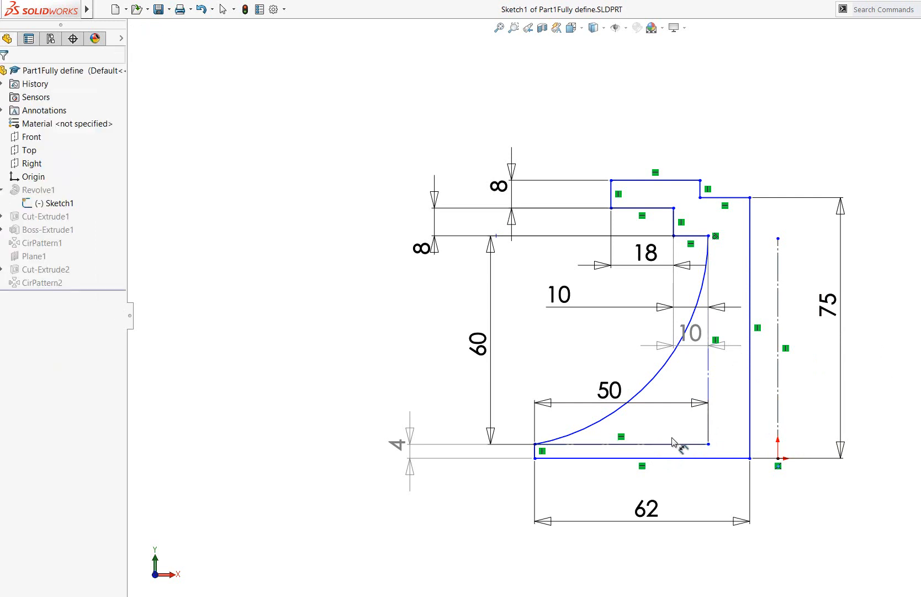
pyautogui.click(675, 443)
pyautogui.press('Escape')
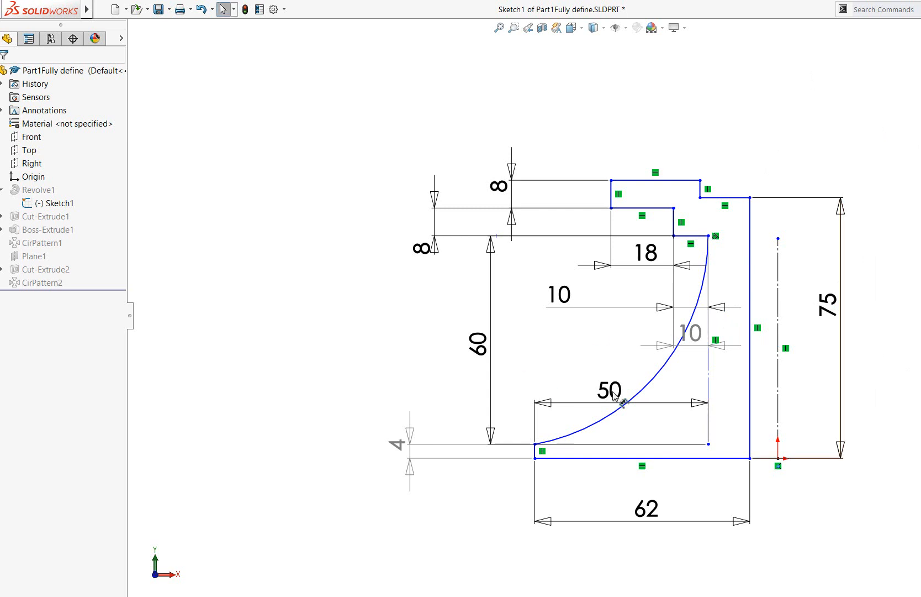
# Add a radius dimension to the large concave arc, accepting the proposed value, and place its text inside the curve
pyautogui.click(644, 386)
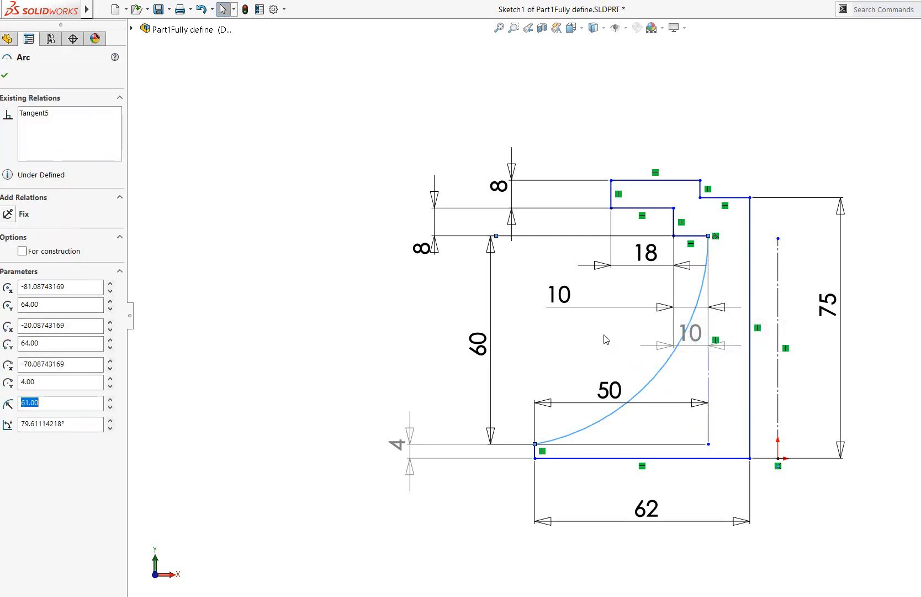
pyautogui.click(4, 77)
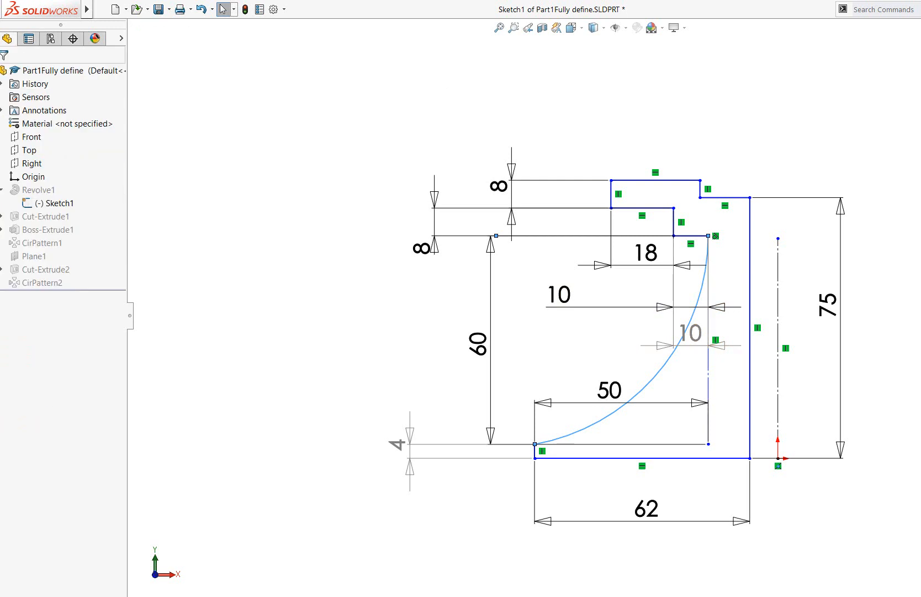
pyautogui.press('d')
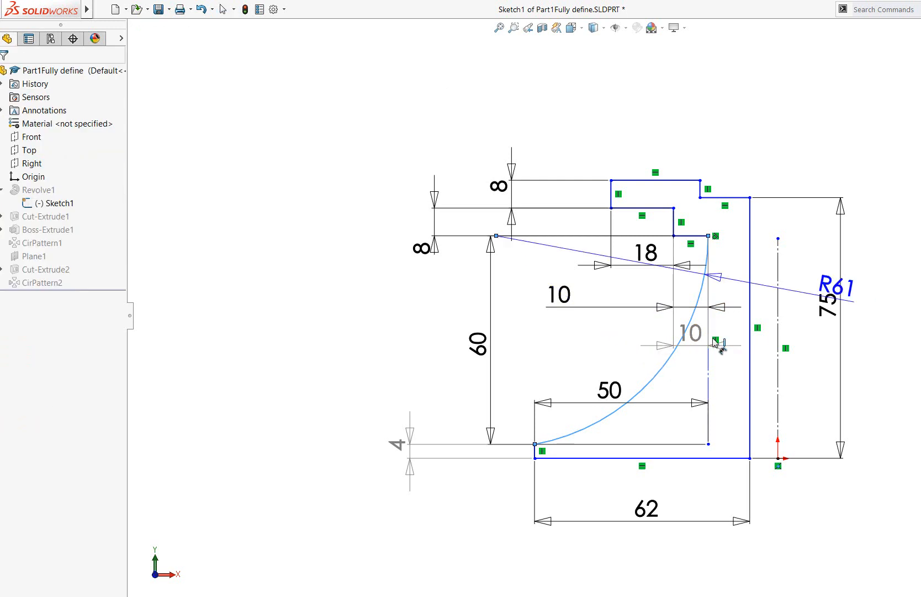
pyautogui.click(656, 371)
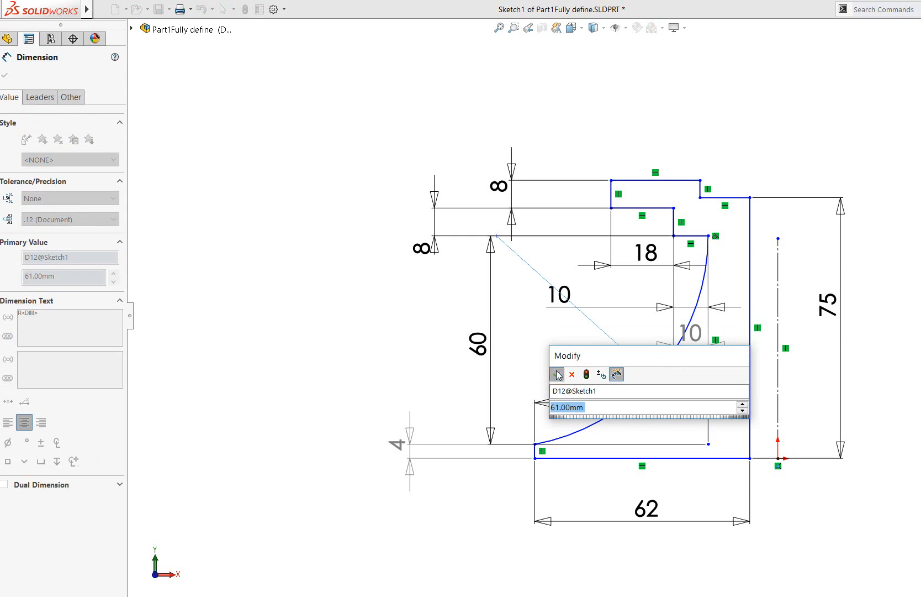
pyautogui.click(558, 375)
pyautogui.press('Escape')
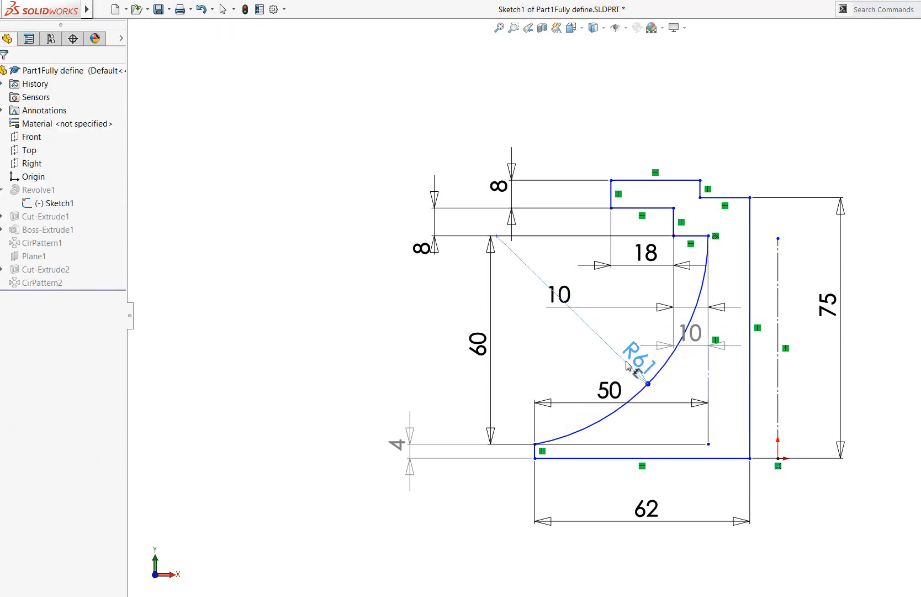
pyautogui.moveTo(628, 365); pyautogui.dragTo(613, 352)
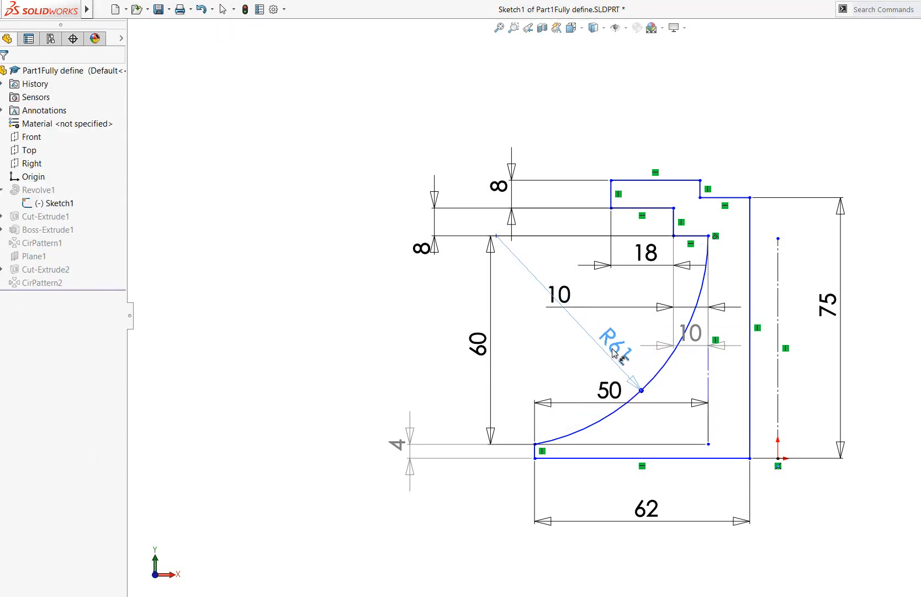
pyautogui.click(915, 449)
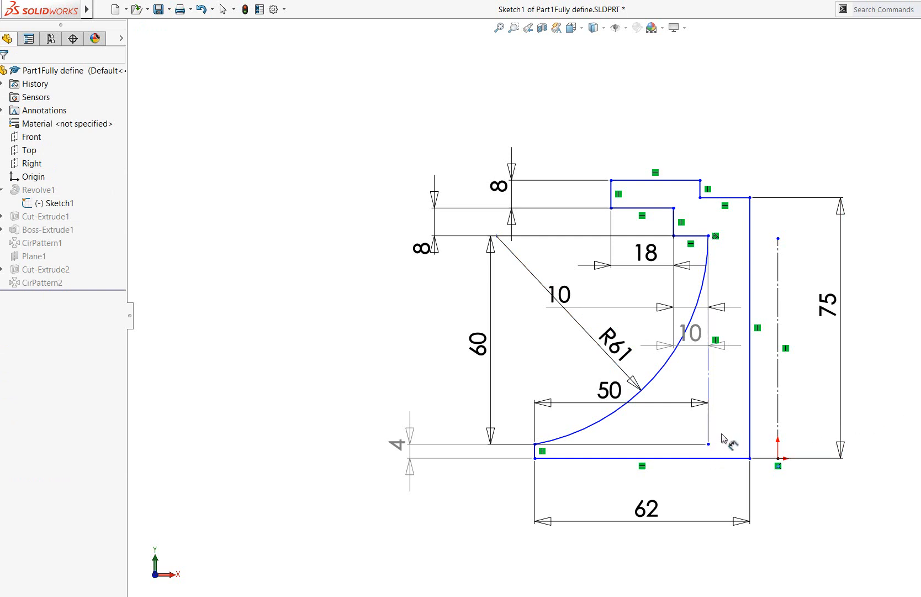
# Dimension the profile's top horizontal line and set its length to 25 mm
pyautogui.click(670, 180)
pyautogui.click(679, 152)
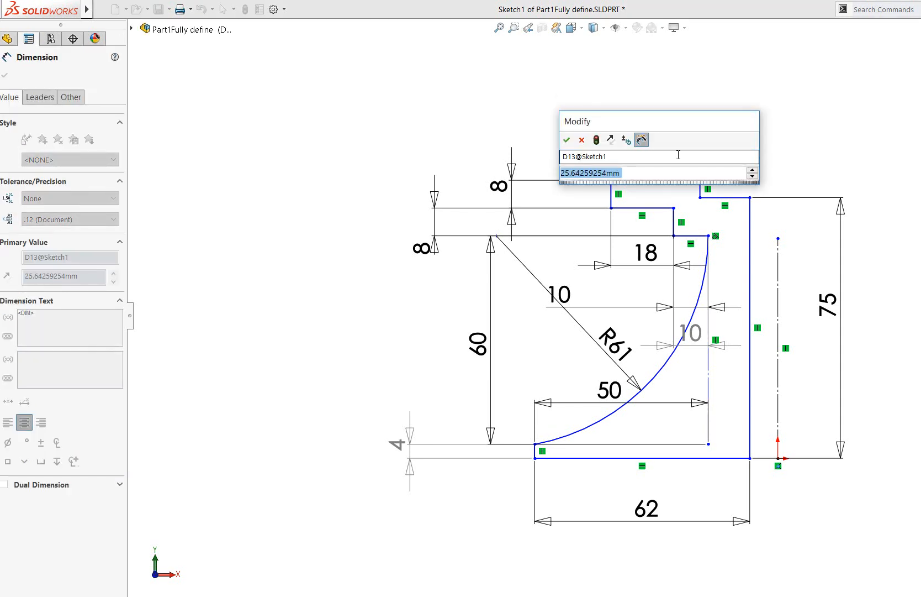
pyautogui.write('25')
pyautogui.press('Return')
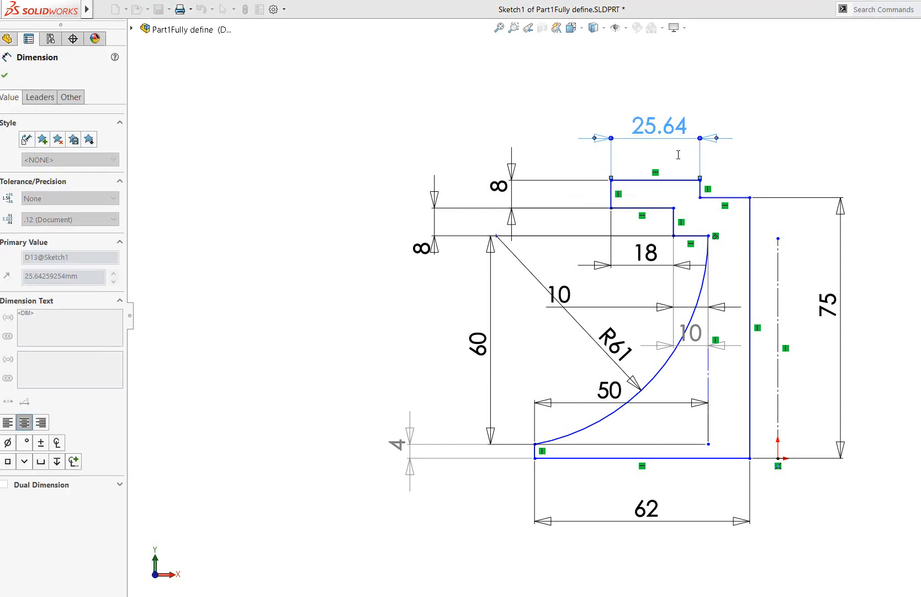
pyautogui.click(780, 159)
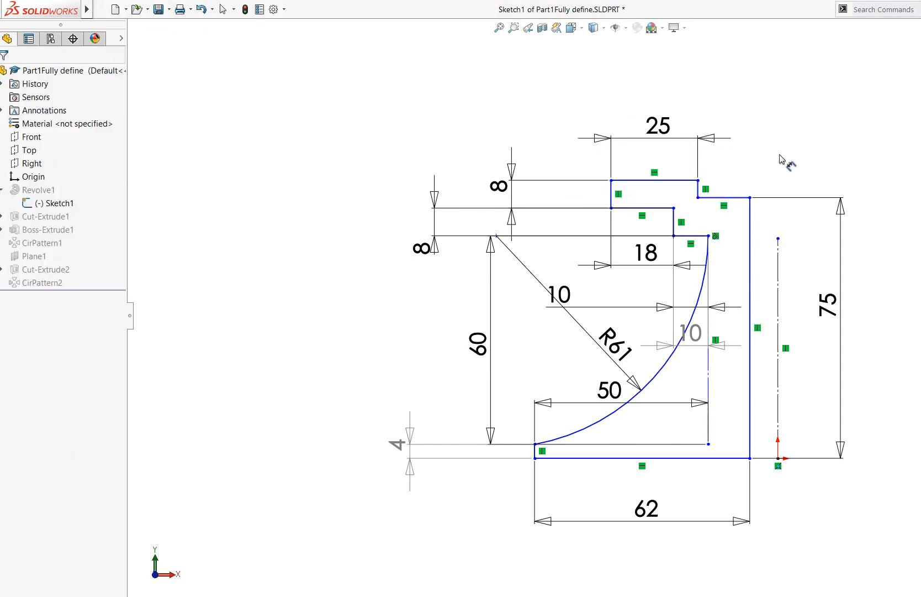
# Add a driven dimension to the recess's short horizontal line and move the flange's 8 mm thickness dimension clear of the arc centre
pyautogui.click(739, 197)
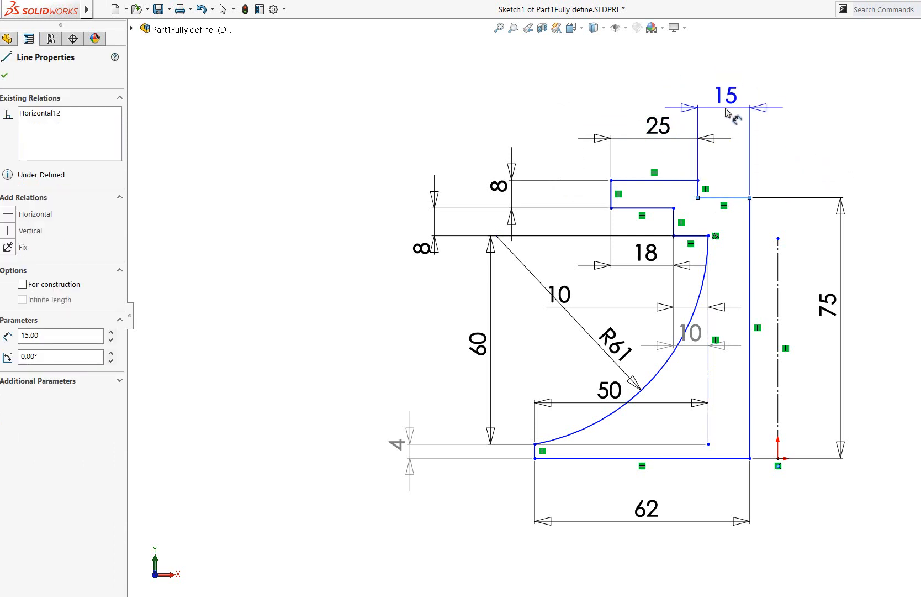
pyautogui.click(737, 116)
pyautogui.click(319, 222)
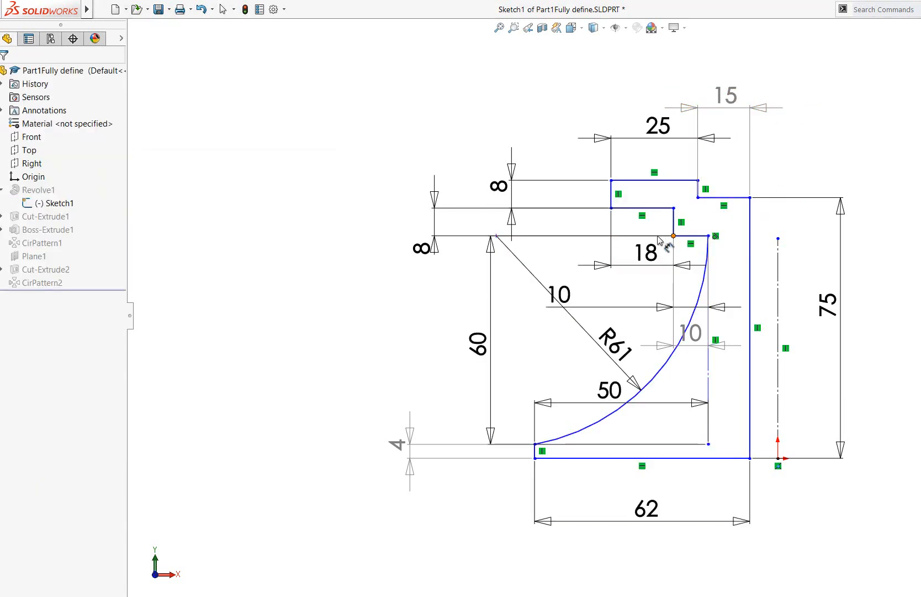
pyautogui.click(500, 188)
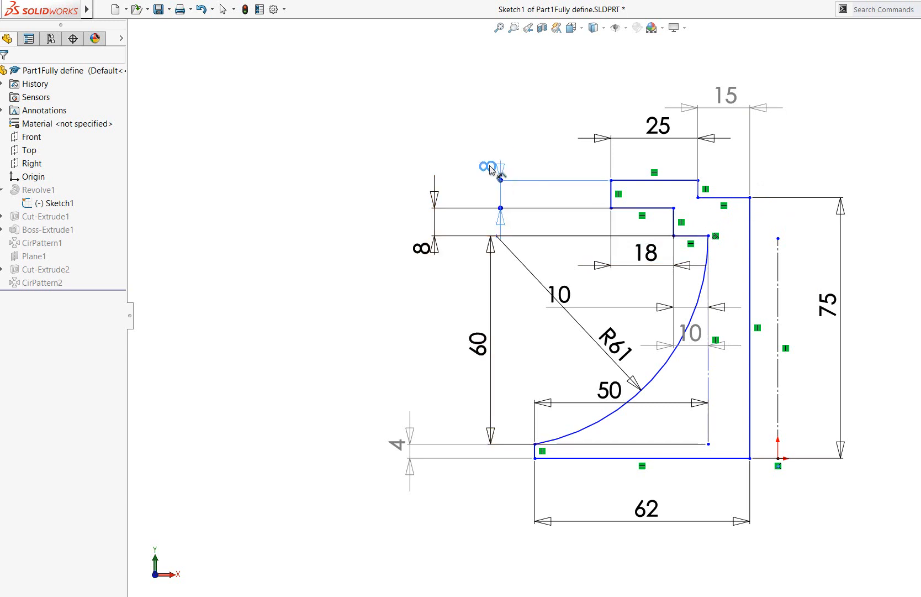
pyautogui.click(909, 177)
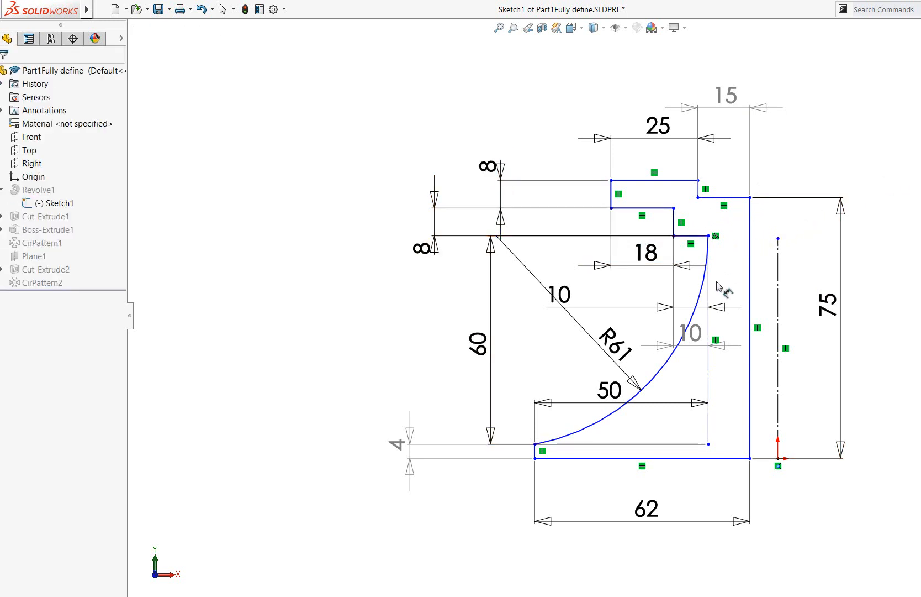
# Try to edit the driven 10 mm dimension on the short horizontal line above the arc
pyautogui.click(751, 199)
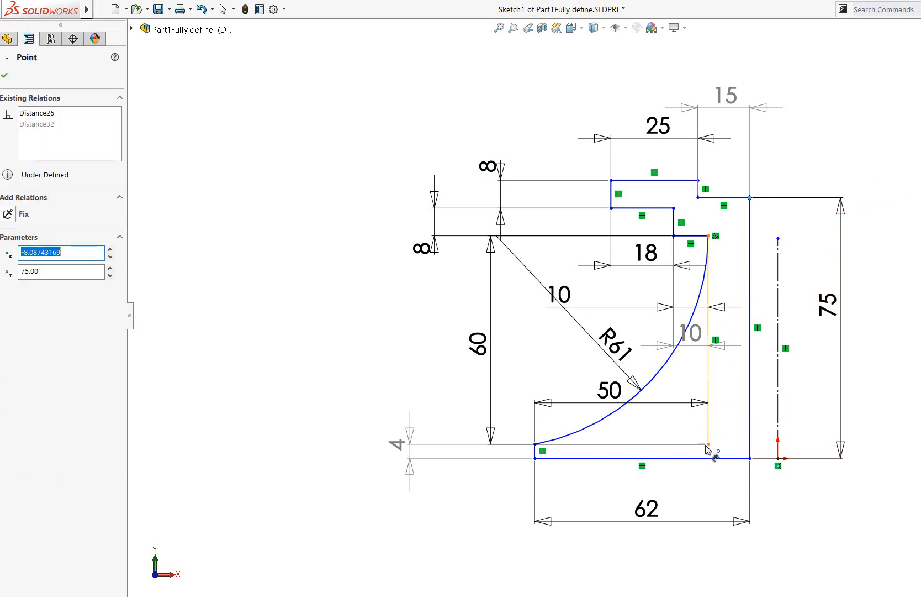
pyautogui.click(730, 354)
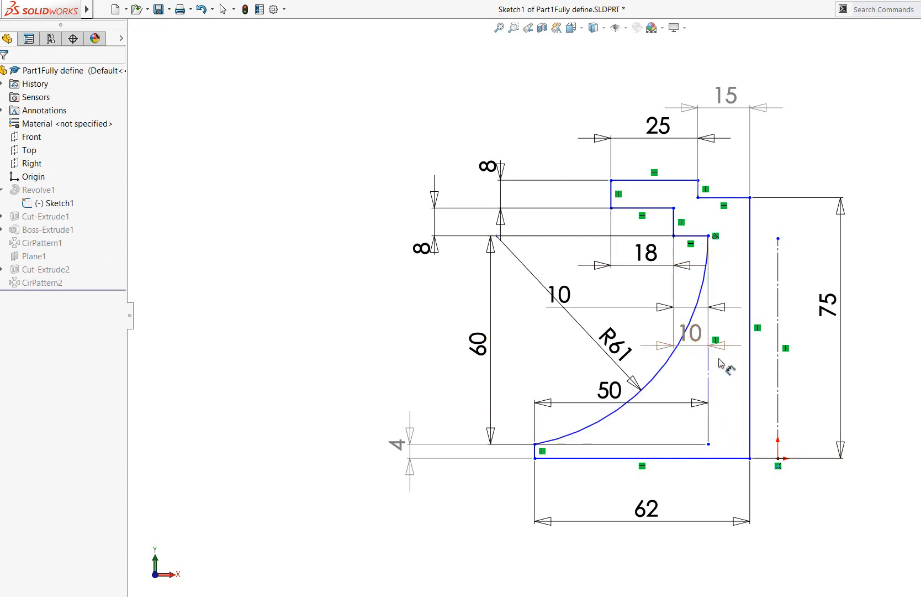
pyautogui.doubleClick(699, 336)
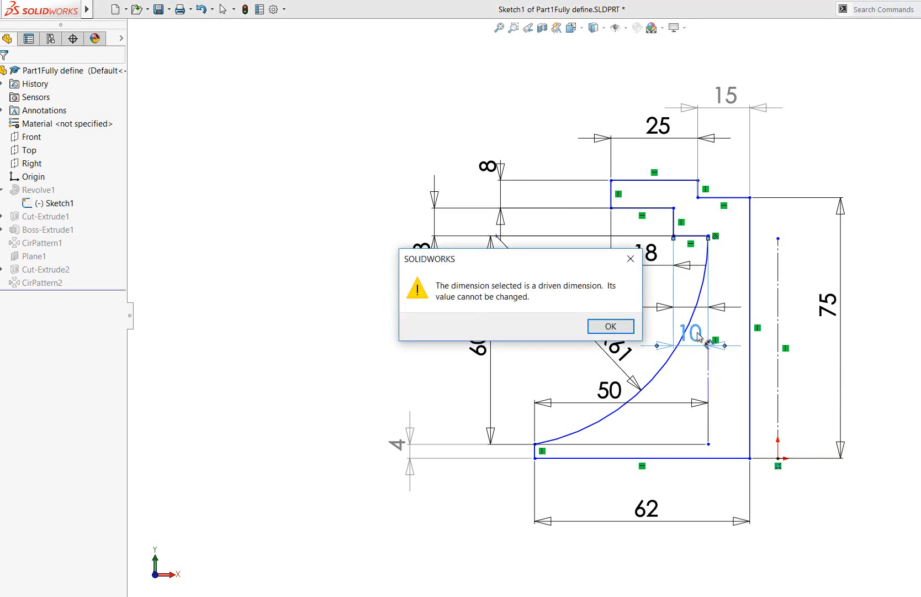
pyautogui.click(610, 326)
pyautogui.press('Escape')
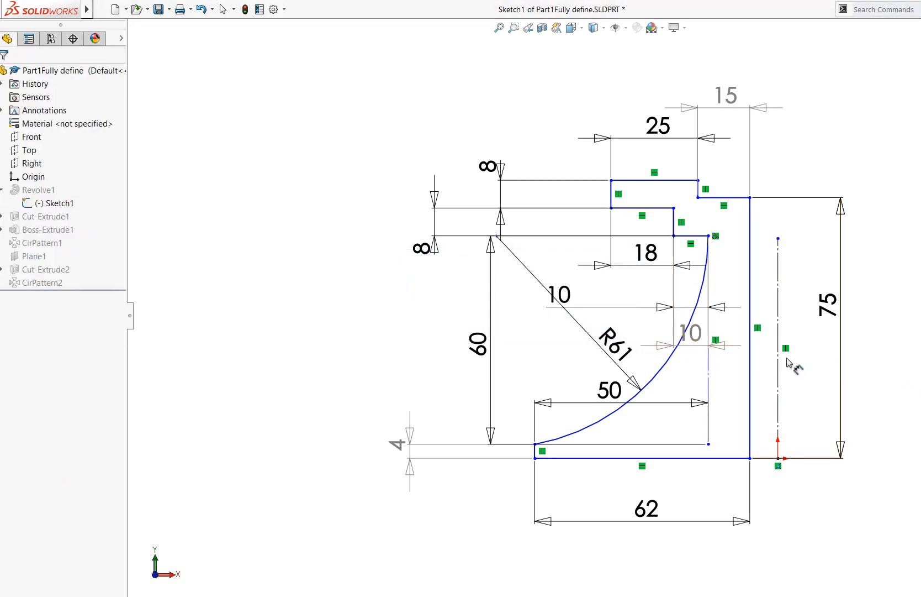
# Try to edit the driven 10 mm and 15 mm dimensions on the profile's short horizontal lines
pyautogui.doubleClick(701, 337)
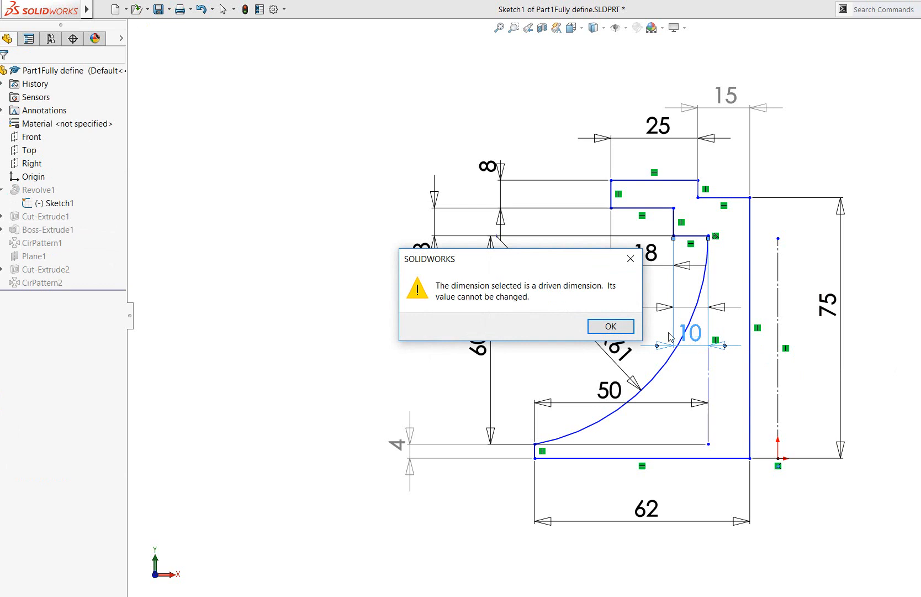
pyautogui.click(611, 326)
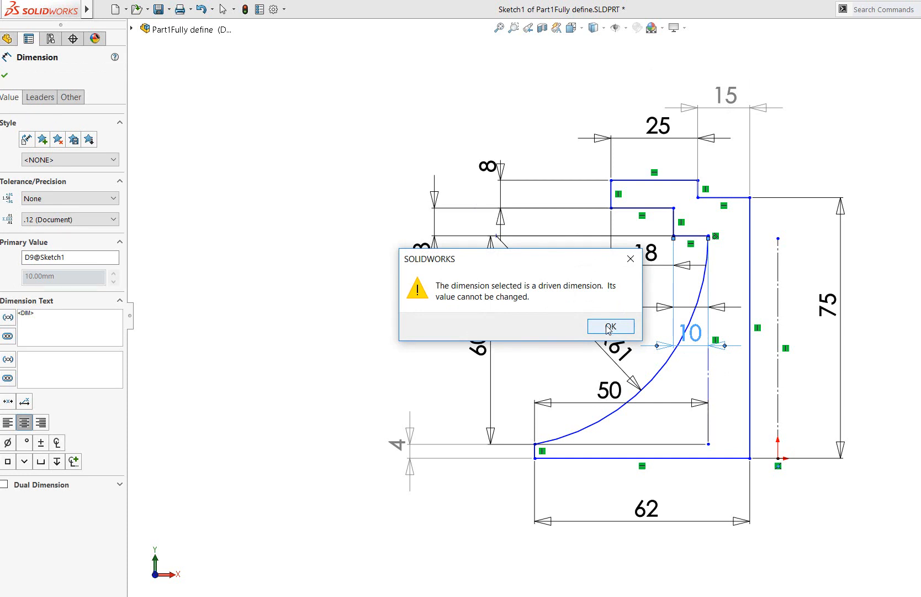
pyautogui.click(611, 326)
pyautogui.press('Escape')
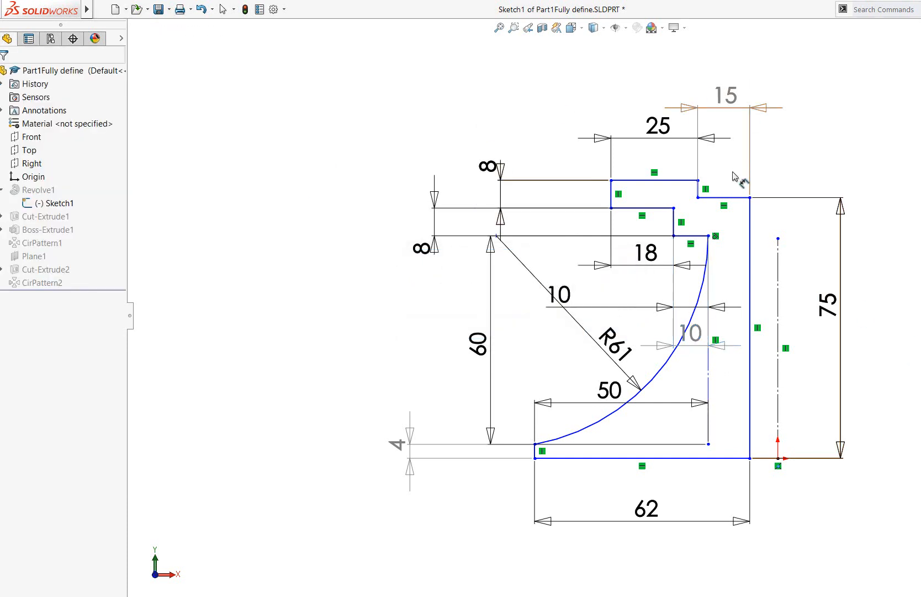
pyautogui.doubleClick(735, 96)
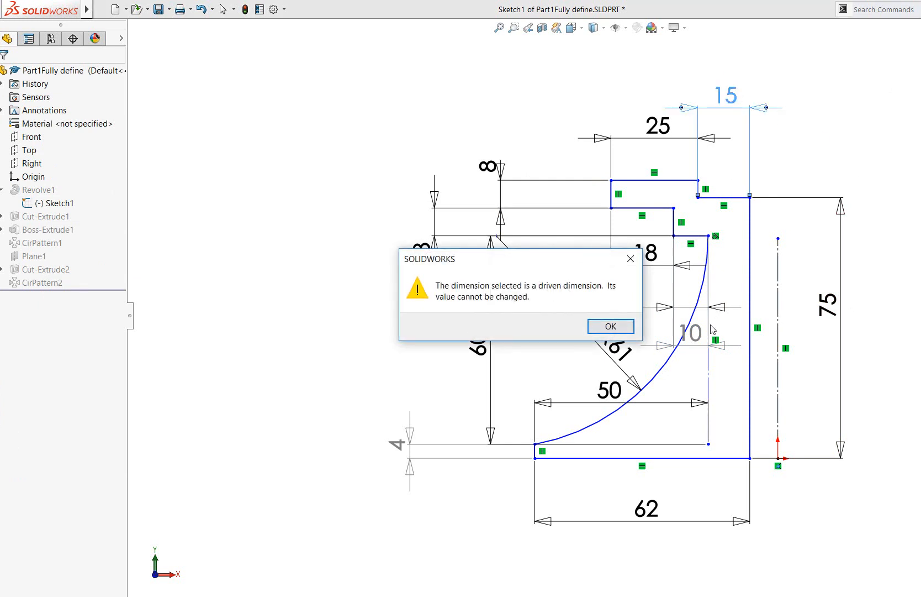
pyautogui.click(611, 326)
pyautogui.click(844, 137)
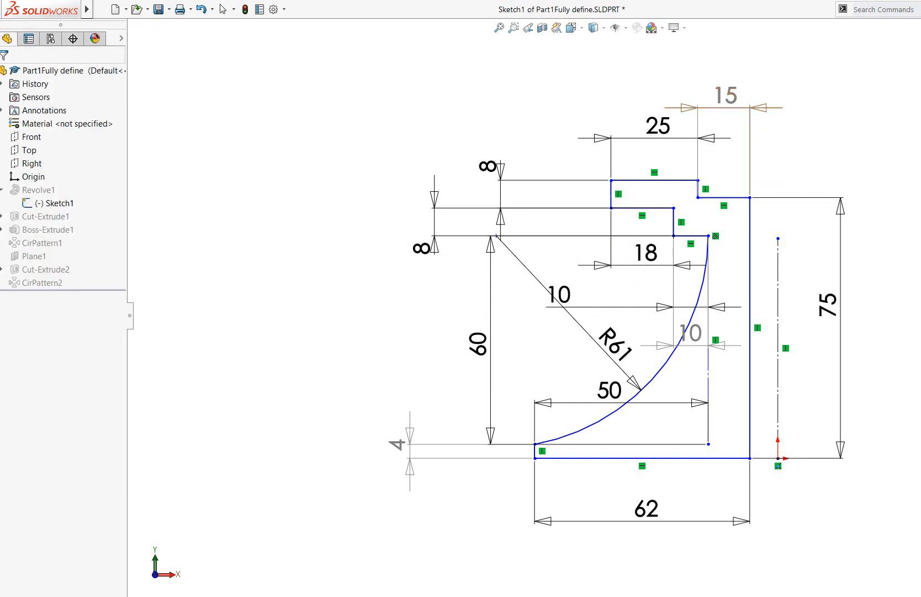
# Delete the three driven dimensions: the 15 mm top step, the grey 10 mm recess and the 4 mm base edge
pyautogui.click(732, 109)
pyautogui.press('Delete')
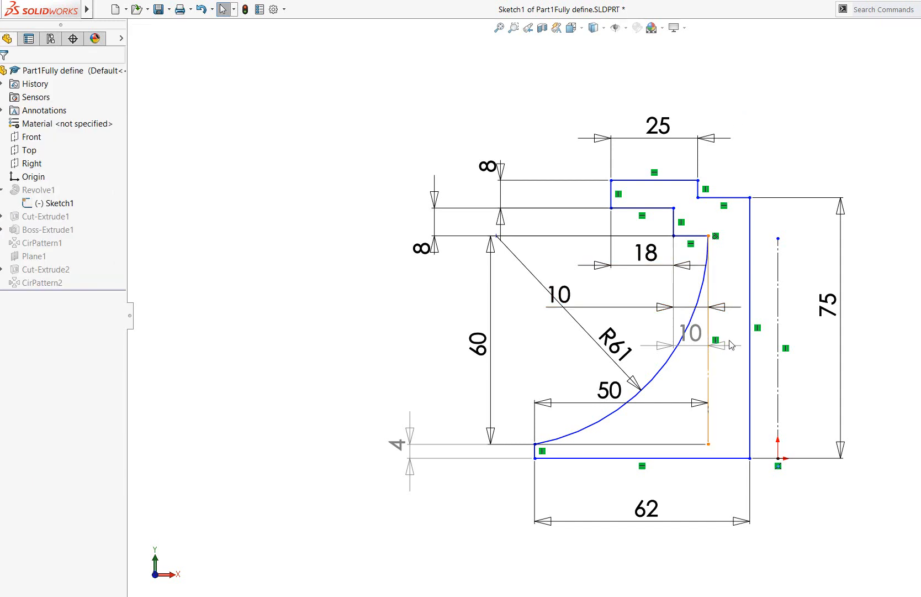
pyautogui.doubleClick(706, 345)
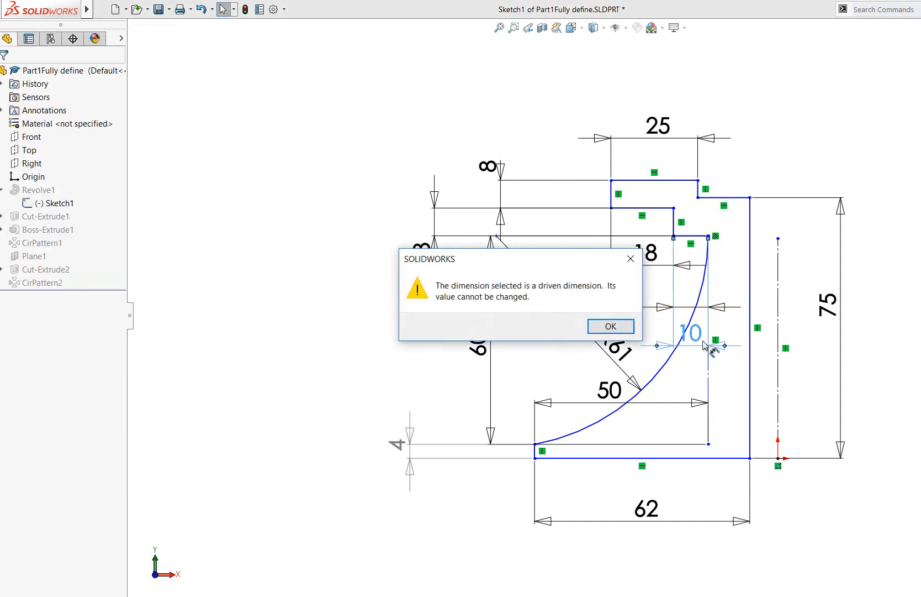
pyautogui.click(611, 327)
pyautogui.press('Delete')
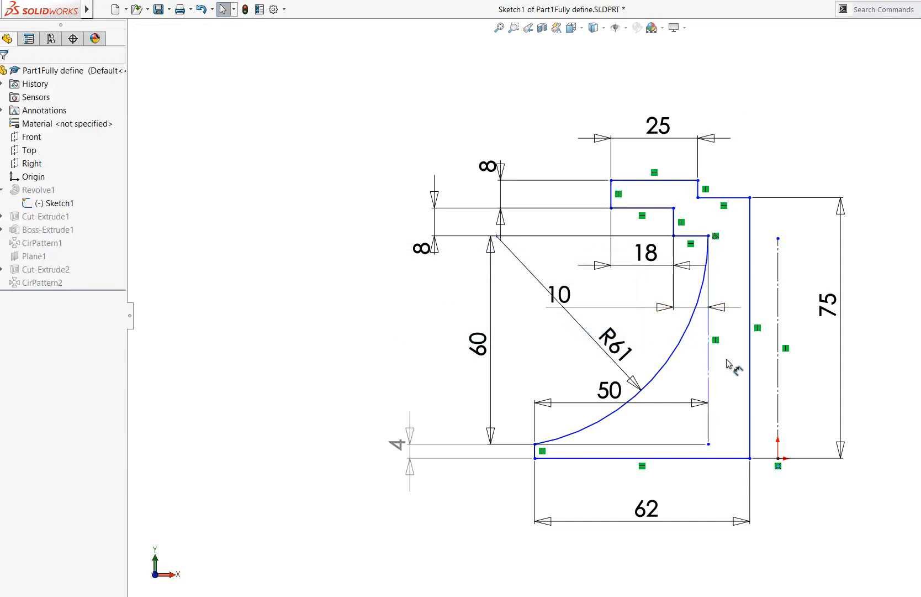
pyautogui.click(426, 446)
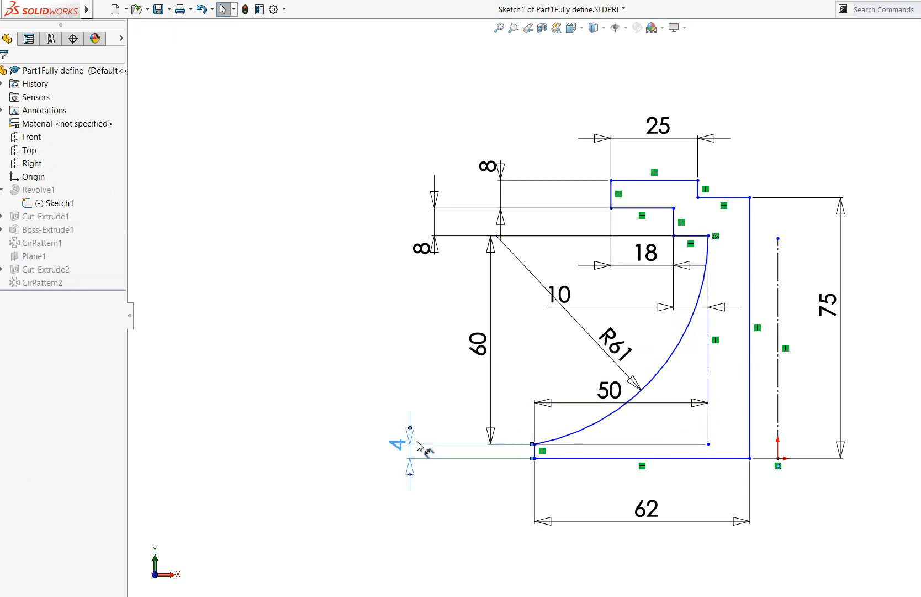
pyautogui.press('Delete')
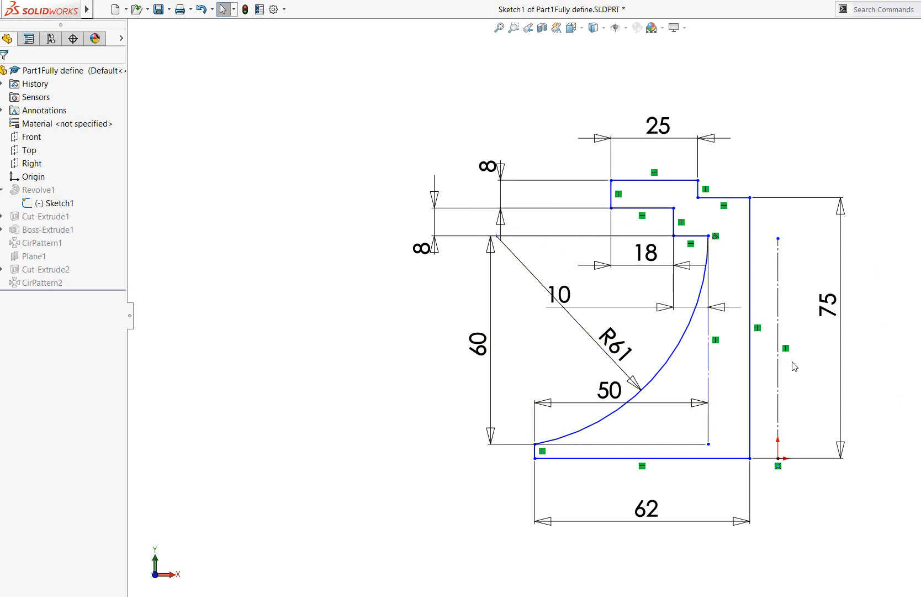
# Delete the vertical centerline through the origin and rebuild the part, running FeatureXpert on the rebuild errors
pyautogui.click(780, 346)
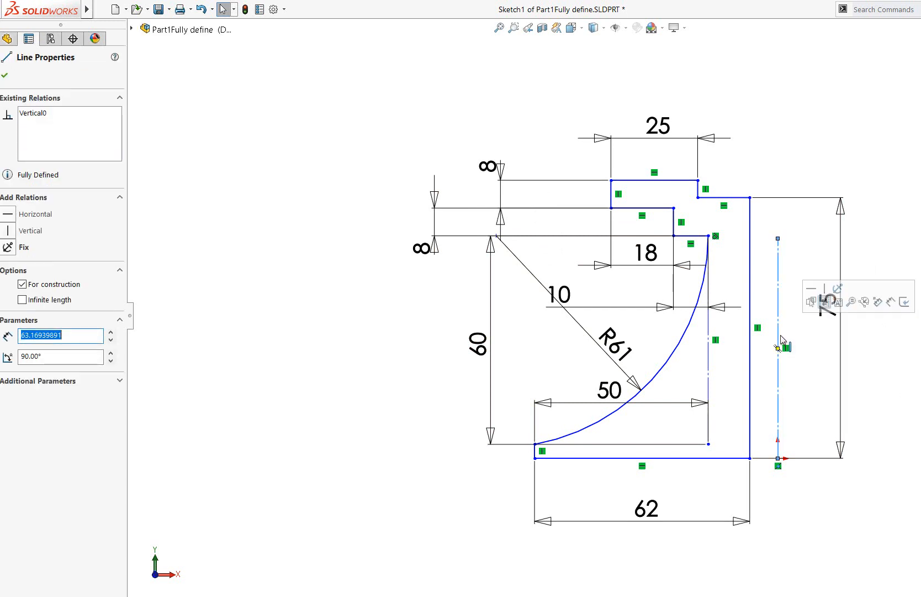
pyautogui.press('Delete')
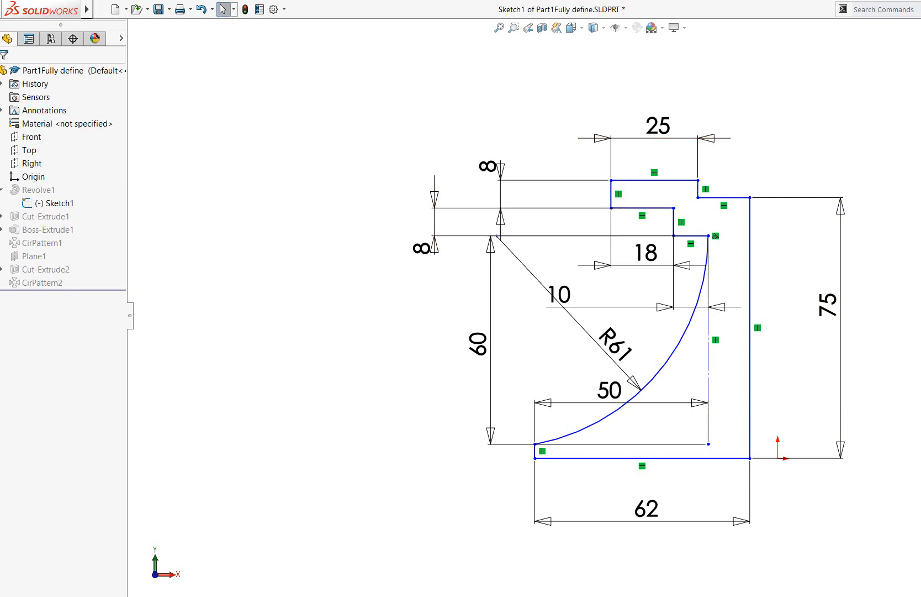
pyautogui.hotkey('ctrl', 'b')
pyautogui.click(529, 333)
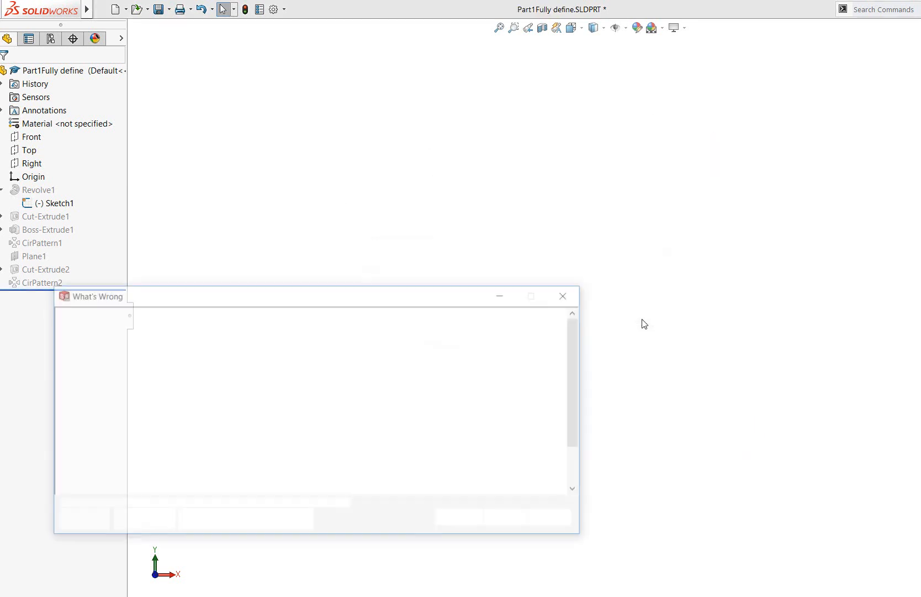
pyautogui.click(482, 517)
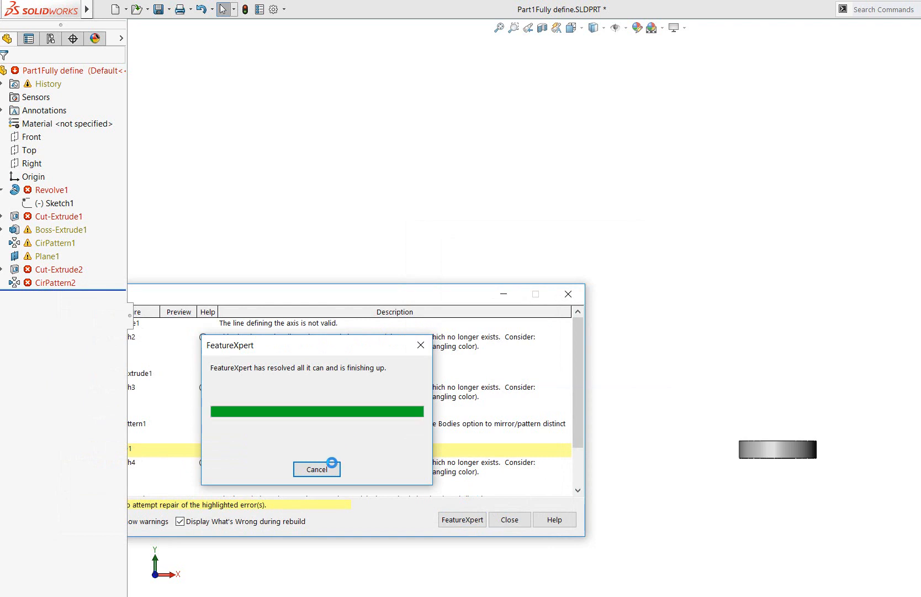
pyautogui.click(600, 325)
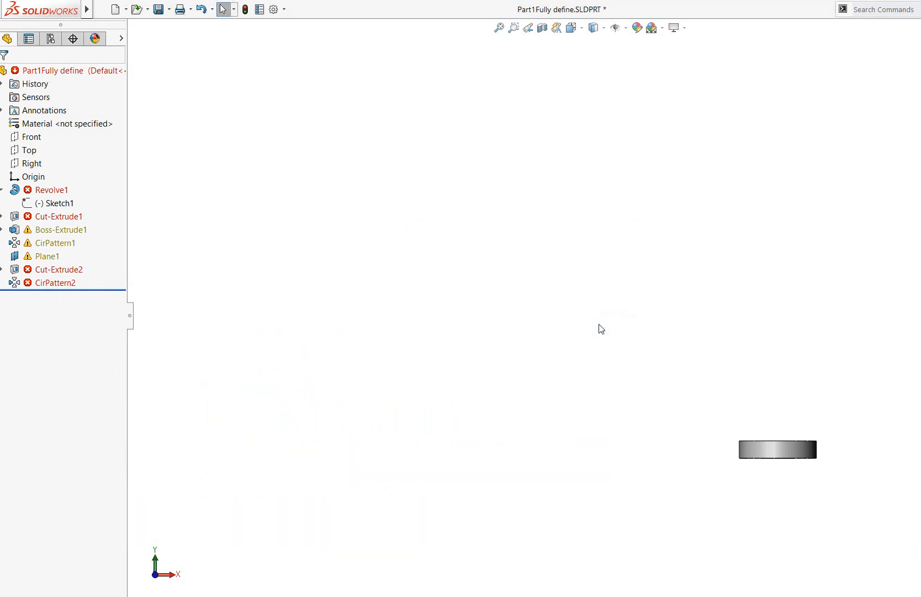
pyautogui.rightClick(58, 209)
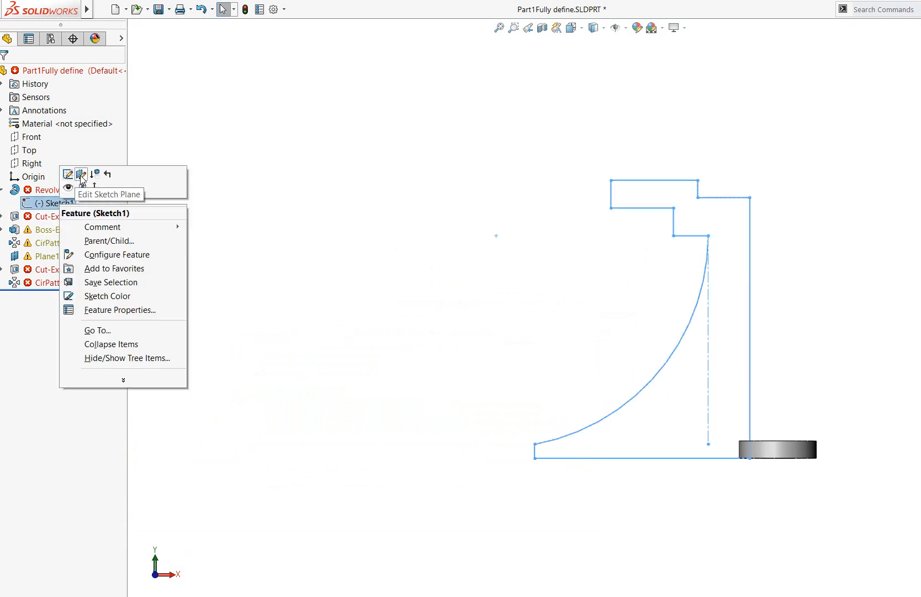
pyautogui.click(79, 175)
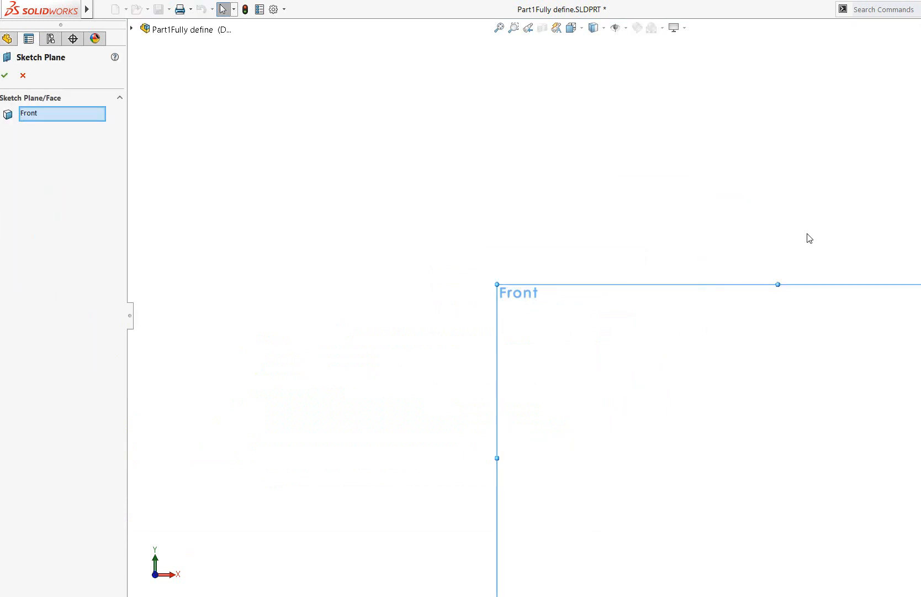
pyautogui.click(22, 75)
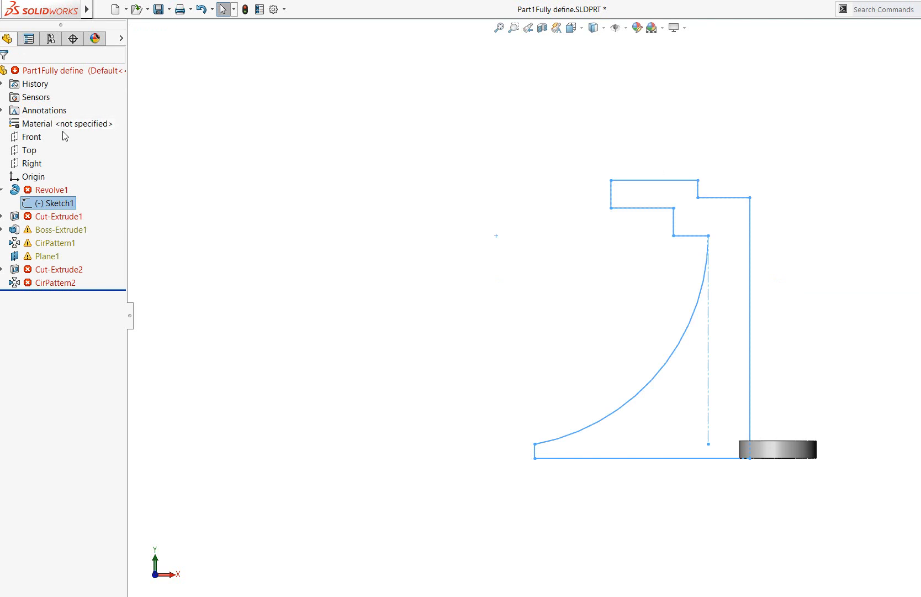
# Reopen Sketch1 for editing and draw a near-vertical line about 64 mm long upward from the origin
pyautogui.rightClick(53, 207)
pyautogui.click(65, 175)
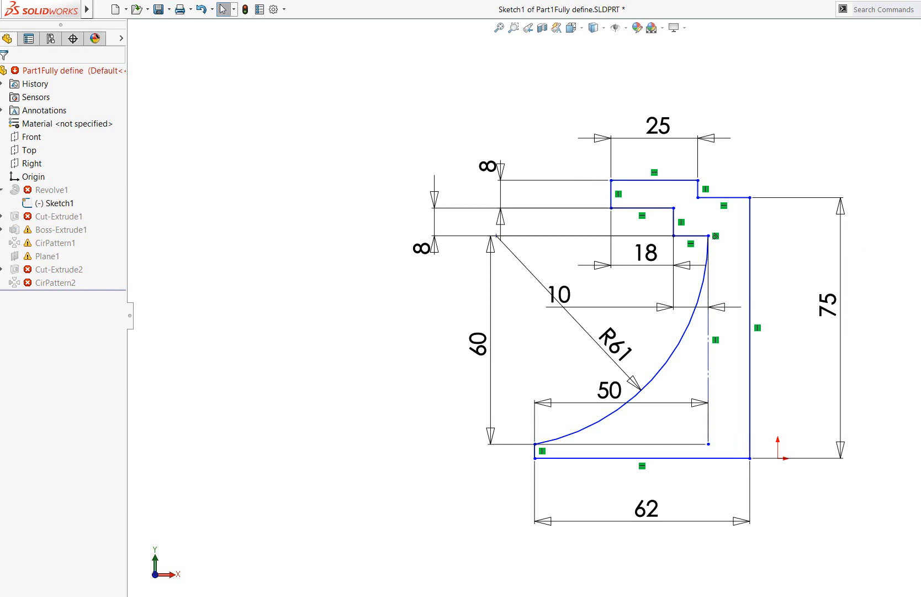
pyautogui.press('l')
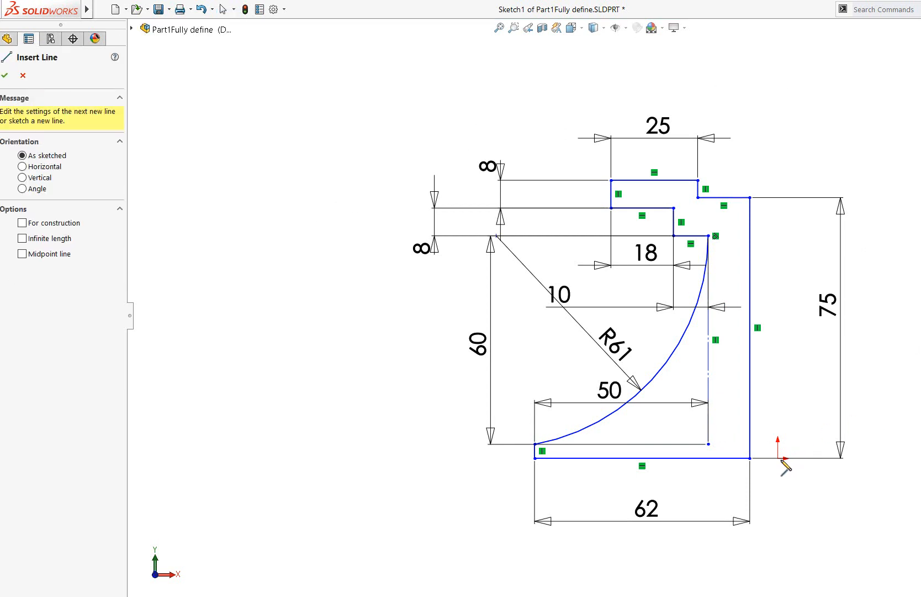
pyautogui.click(779, 458)
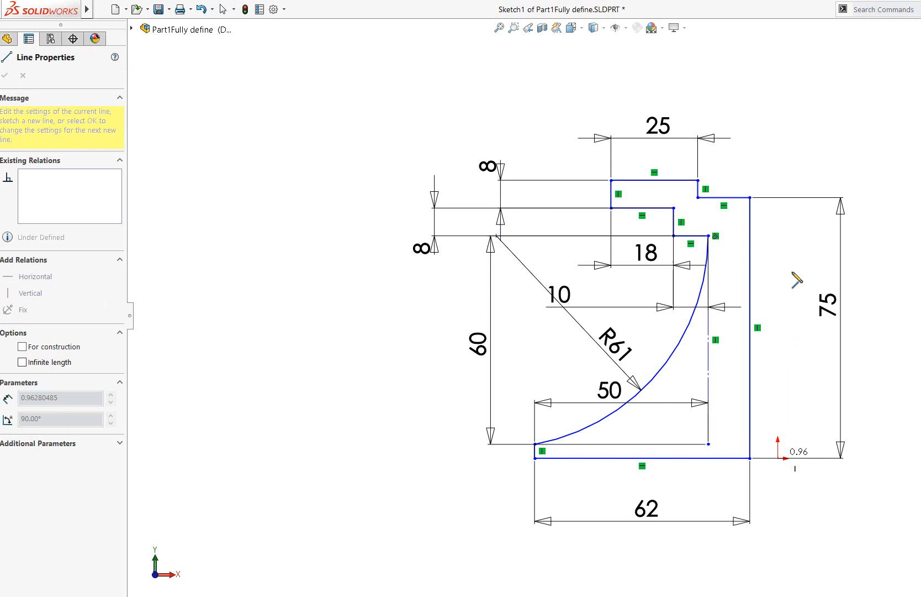
pyautogui.click(774, 235)
pyautogui.press('Escape')
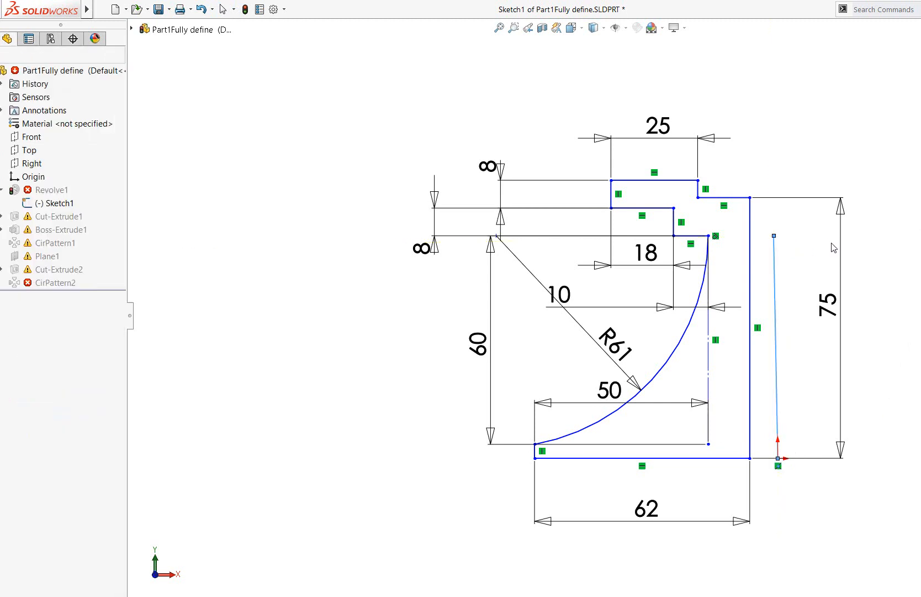
# Make the new line at the origin a vertical construction line and exit the sketch to rebuild the part
pyautogui.click(775, 269)
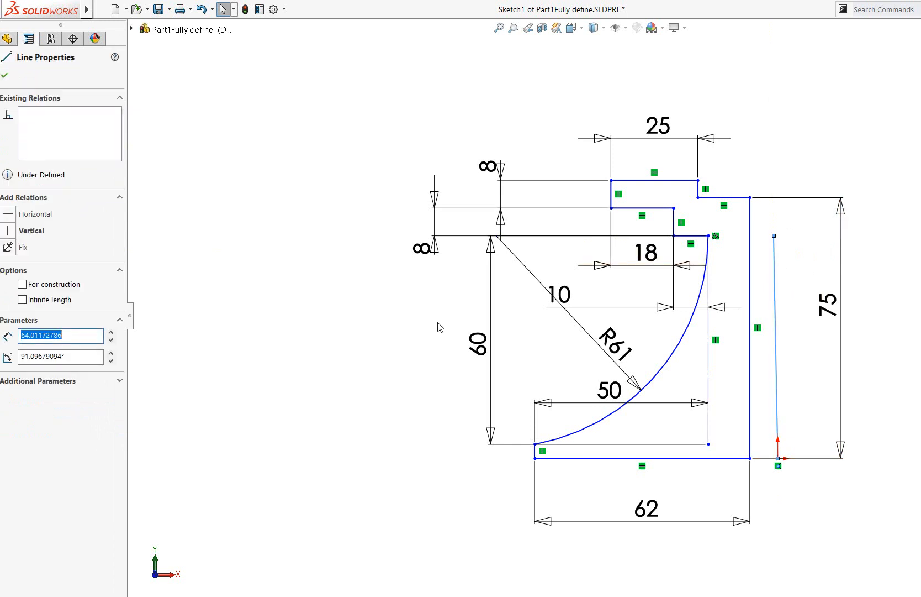
pyautogui.click(8, 231)
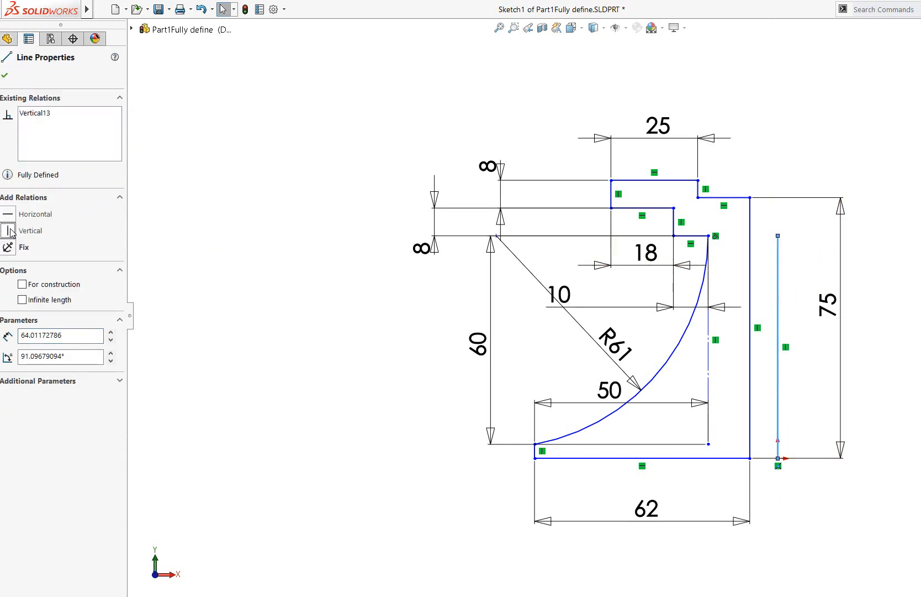
pyautogui.click(22, 285)
pyautogui.click(4, 75)
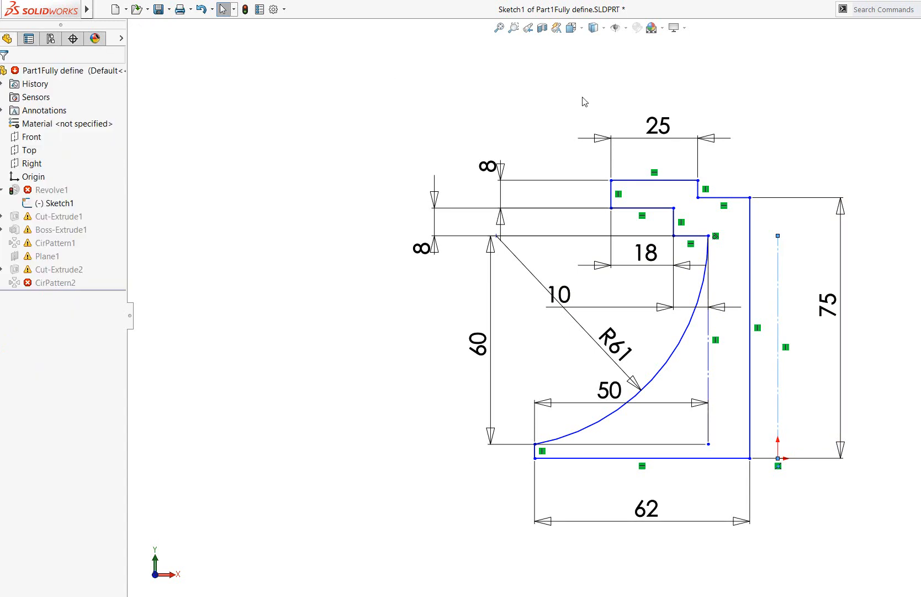
pyautogui.click(832, 130)
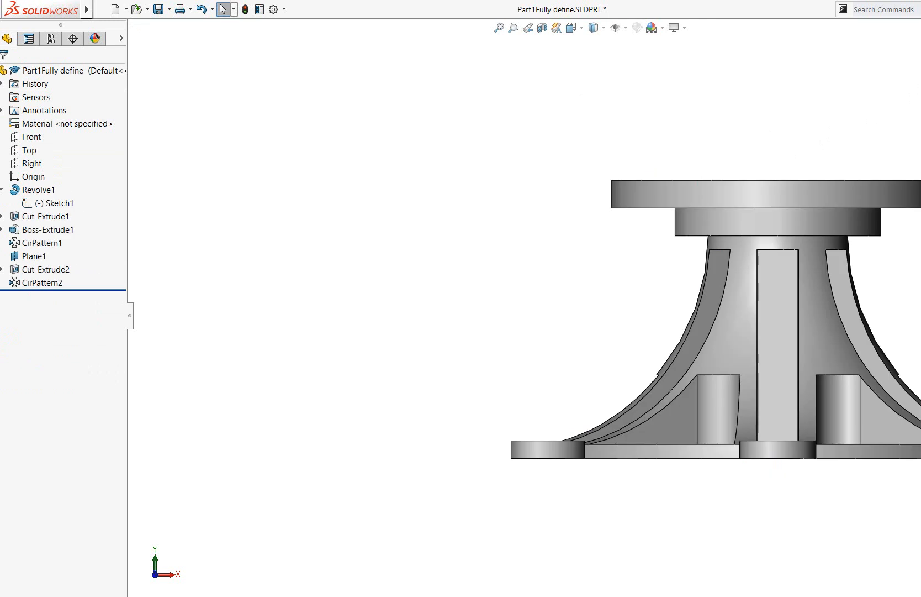
# Edit Sketch1 and space the 50 mm and 62 mm dimensions out below the profile's base line
pyautogui.rightClick(49, 202)
pyautogui.click(65, 169)
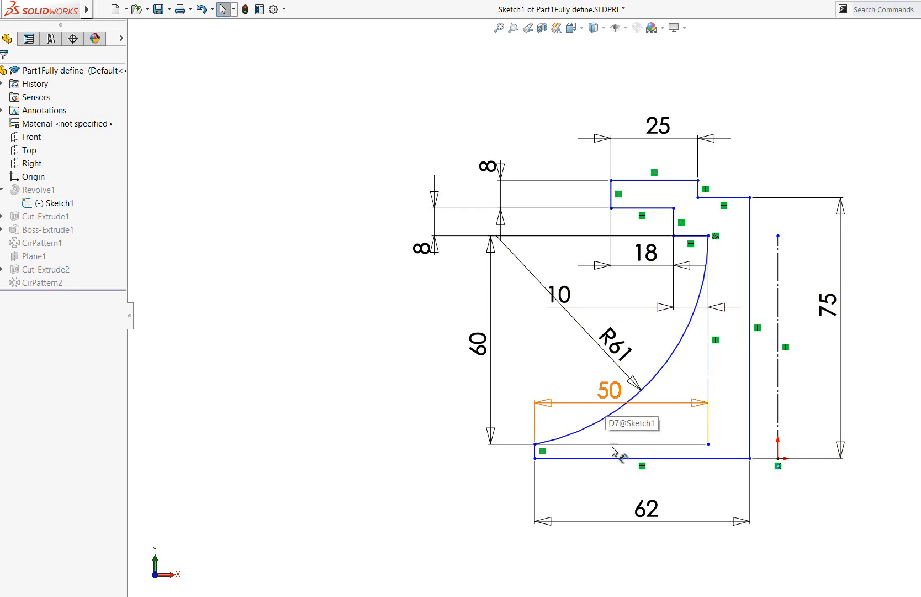
pyautogui.moveTo(581, 402); pyautogui.dragTo(582, 471)
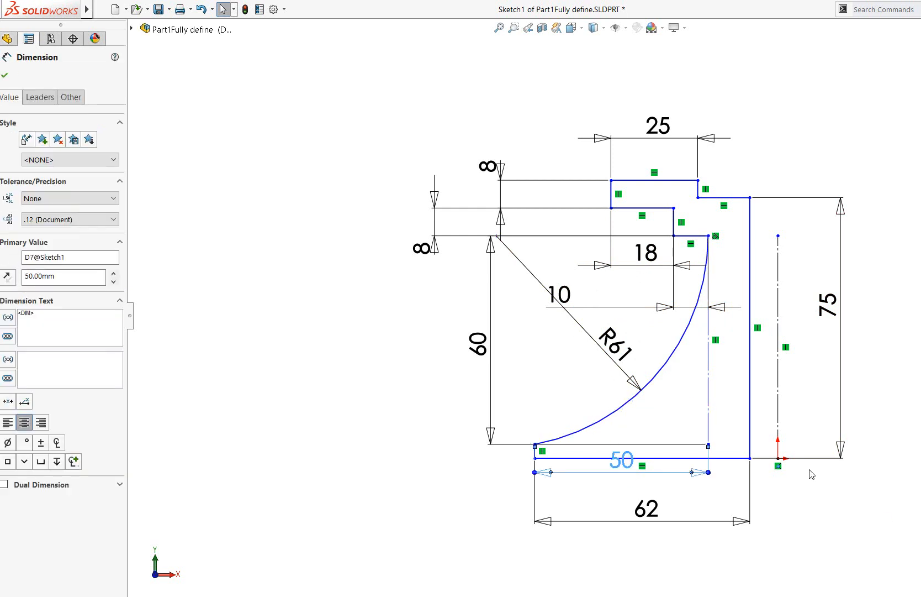
pyautogui.press('Escape')
pyautogui.moveTo(635, 485); pyautogui.dragTo(627, 526)
pyautogui.click(838, 512)
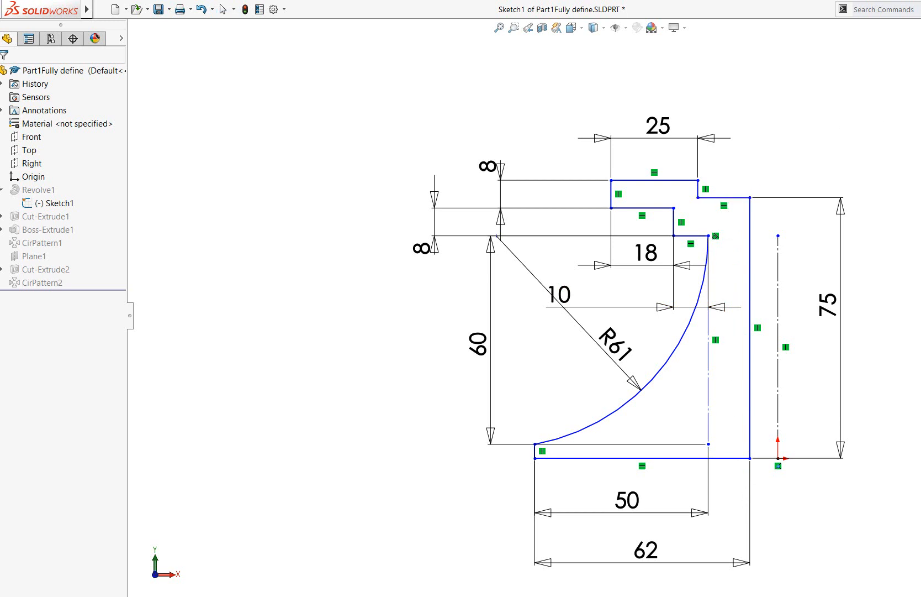
# Try to add a length dimension to the short horizontal line of the profile's top step
pyautogui.click(717, 197)
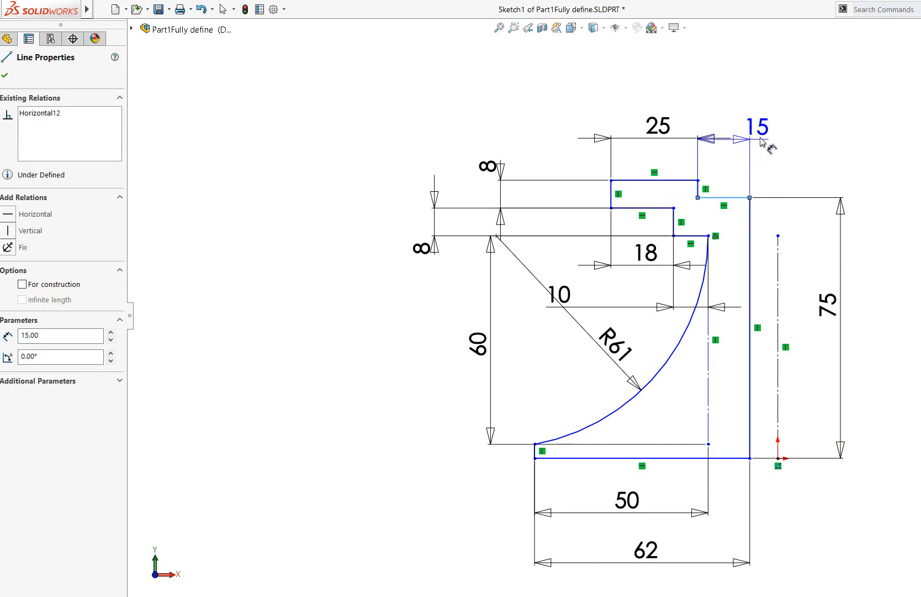
pyautogui.click(780, 141)
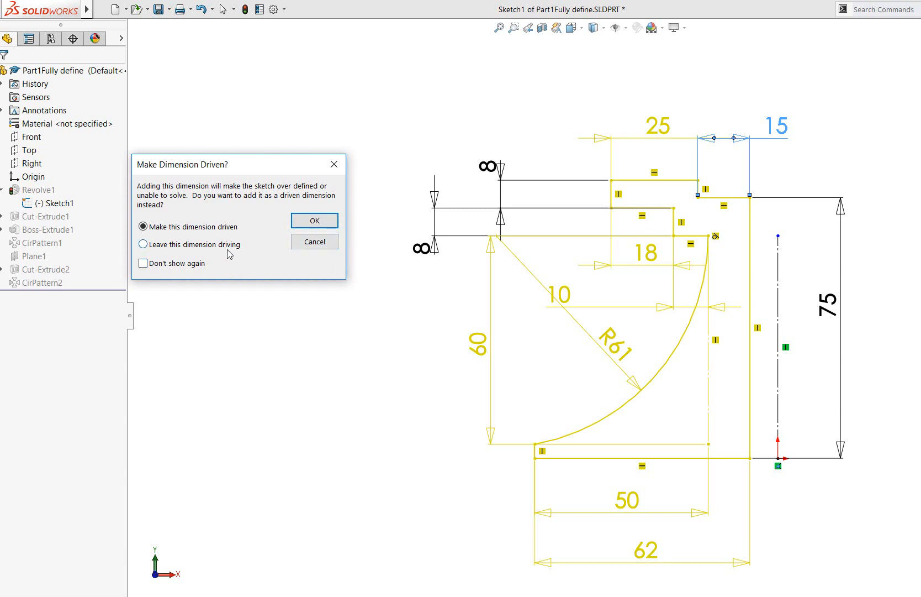
pyautogui.click(309, 242)
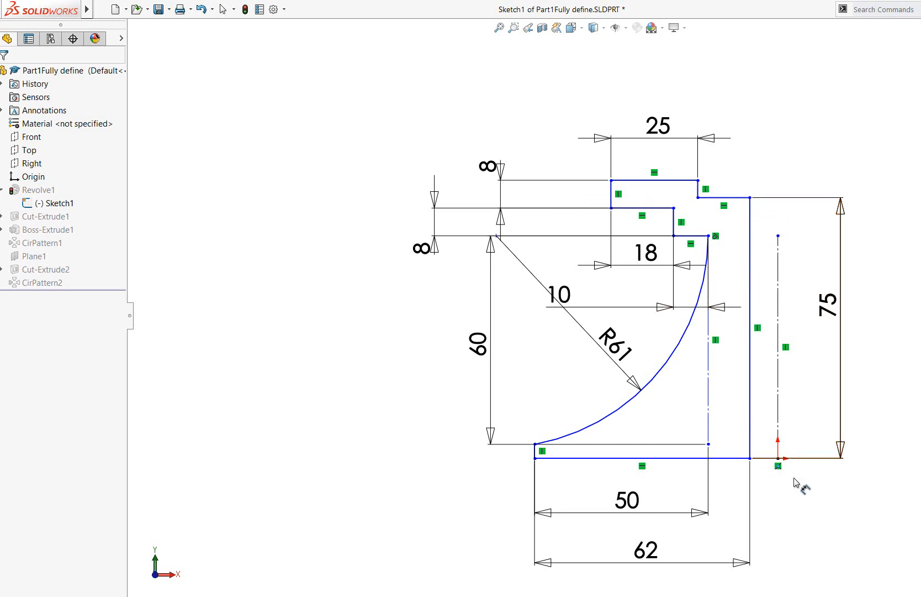
# Dimension the short vertical line of the profile's top step at 5 mm, placing the text above the 75 mm dimension
pyautogui.click(699, 190)
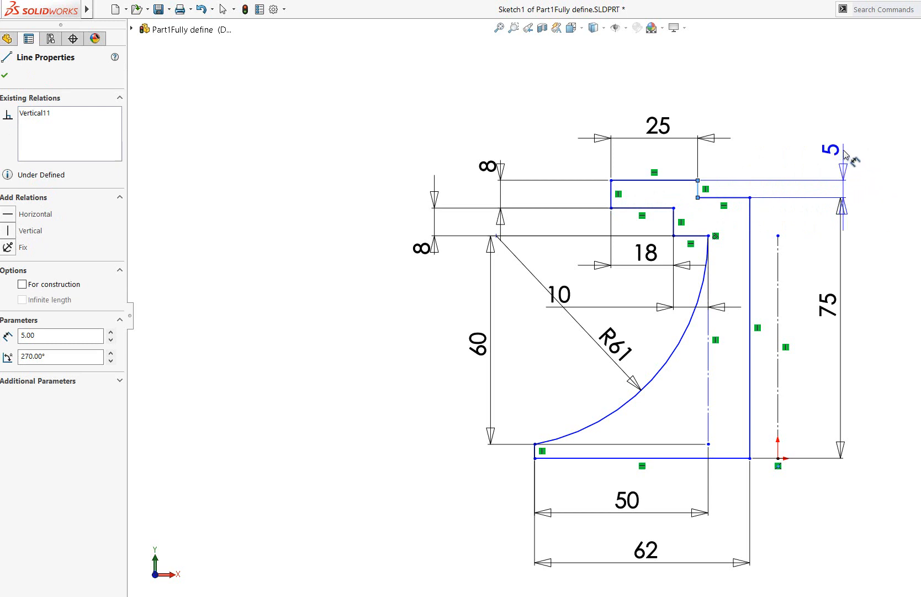
pyautogui.click(841, 153)
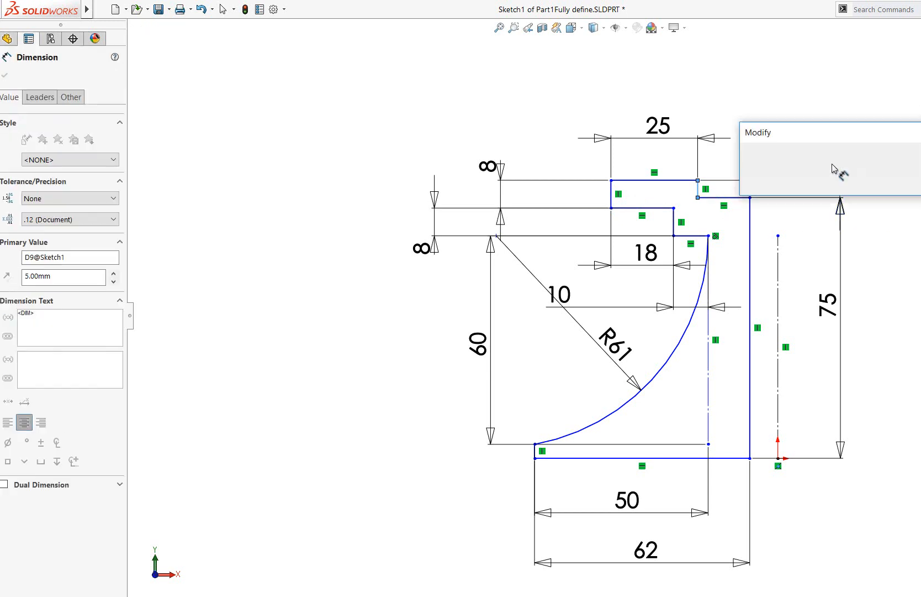
pyautogui.click(749, 151)
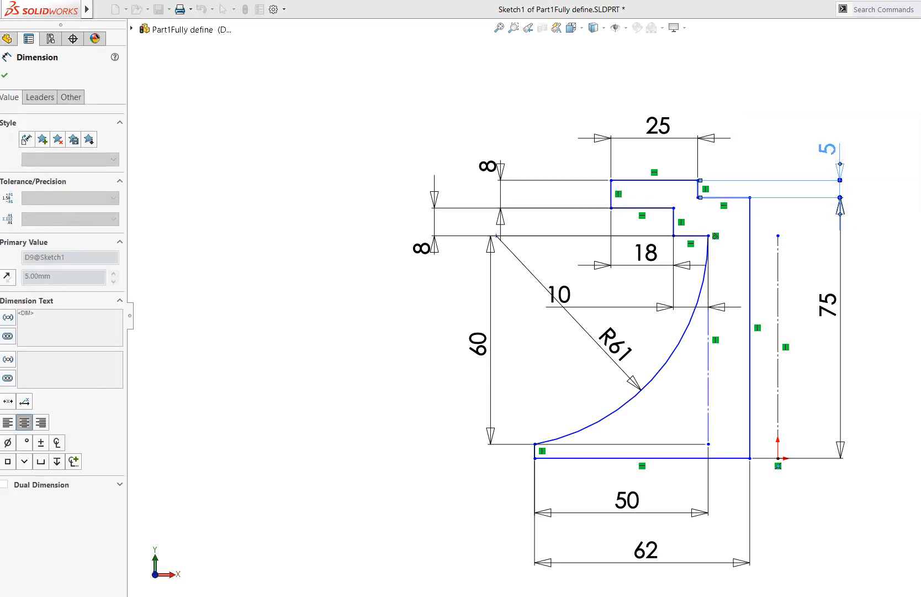
# Try to add a length dimension to the short vertical line at the outer end of the profile's base
pyautogui.press('Escape')
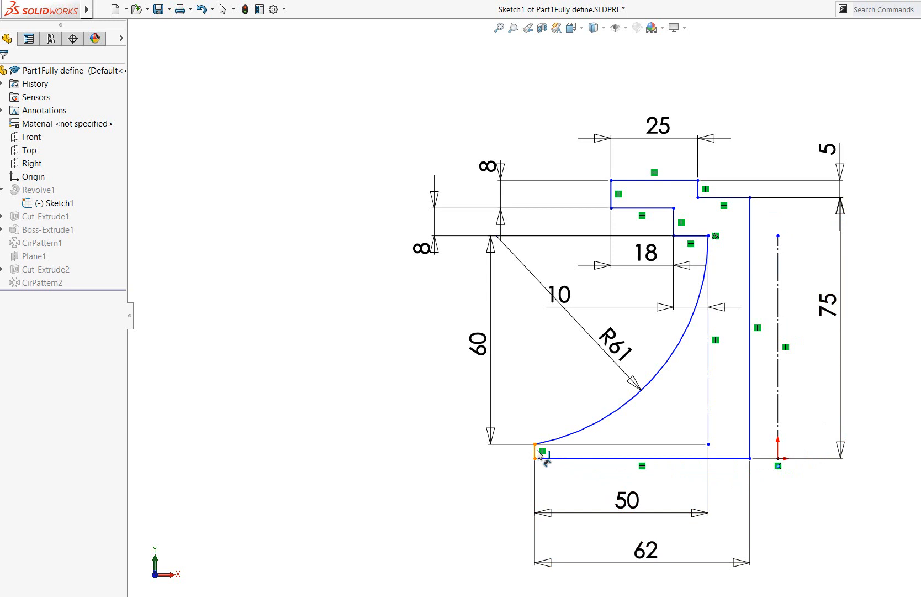
pyautogui.scroll(-3, 539, 450)
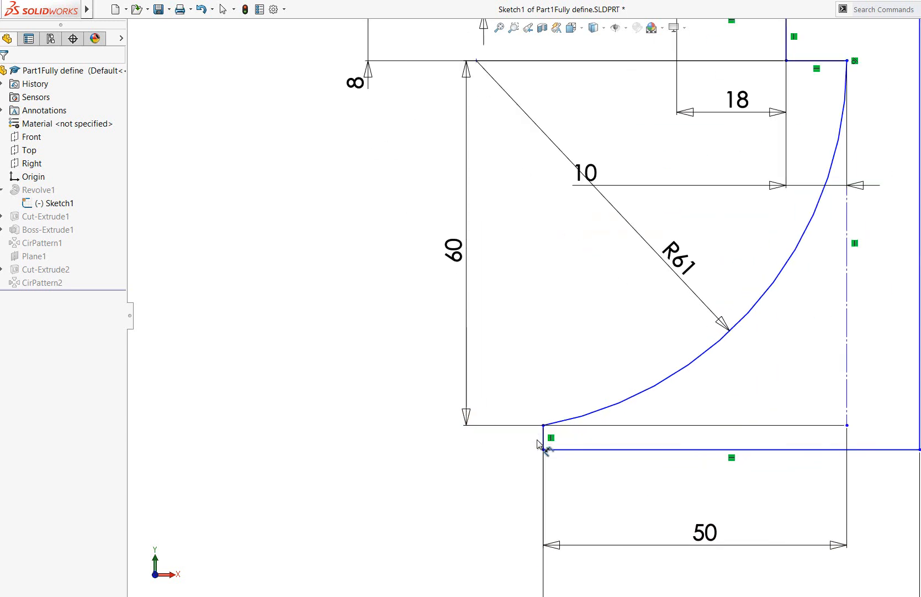
pyautogui.scroll(-1, 538, 440)
pyautogui.click(551, 434)
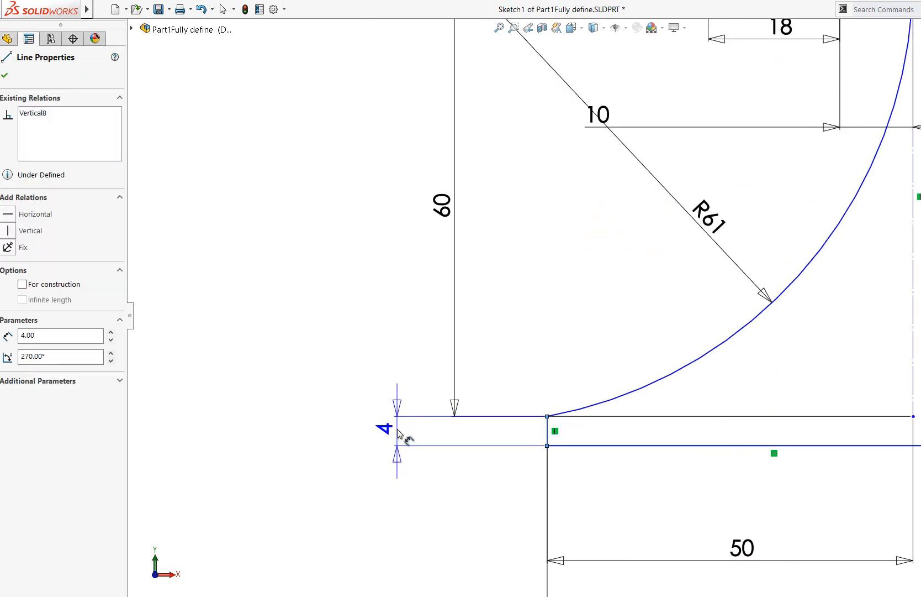
pyautogui.click(401, 434)
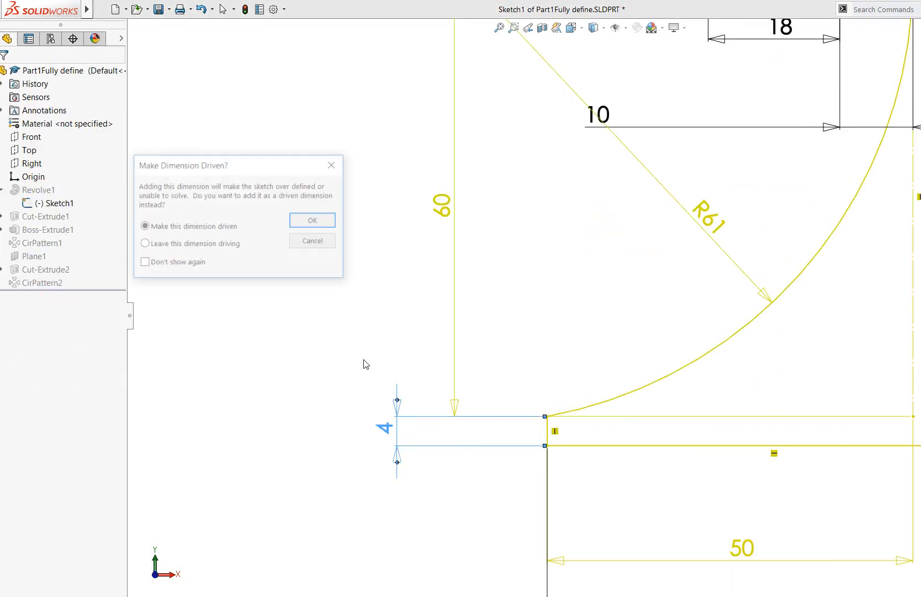
pyautogui.click(314, 242)
pyautogui.press('f')
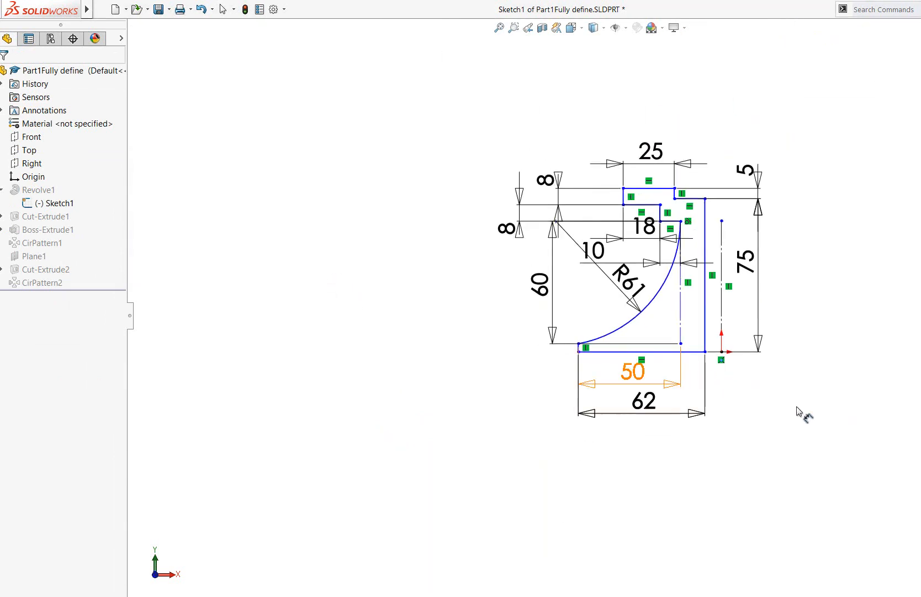
# Add a vertical driven dimension from the R61 arc's center point to the profile's base line, placed outside the 60 mm dimension
pyautogui.scroll(-1, 852, 413)
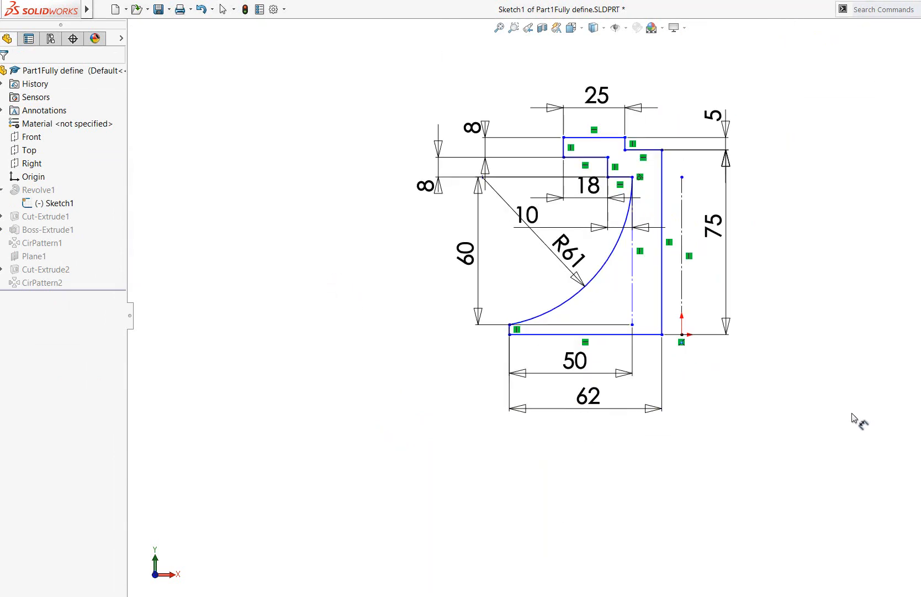
pyautogui.click(513, 27)
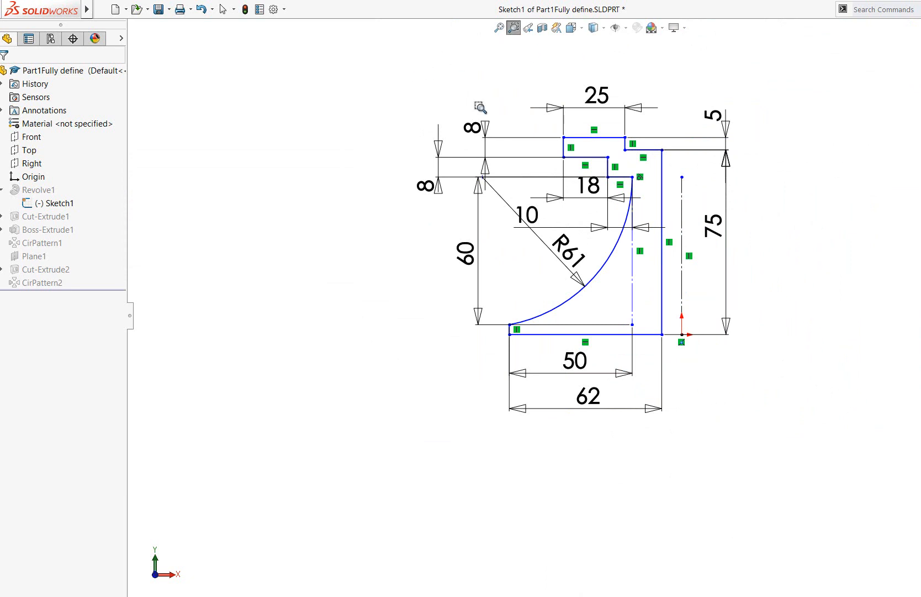
pyautogui.moveTo(396, 72); pyautogui.dragTo(853, 414)
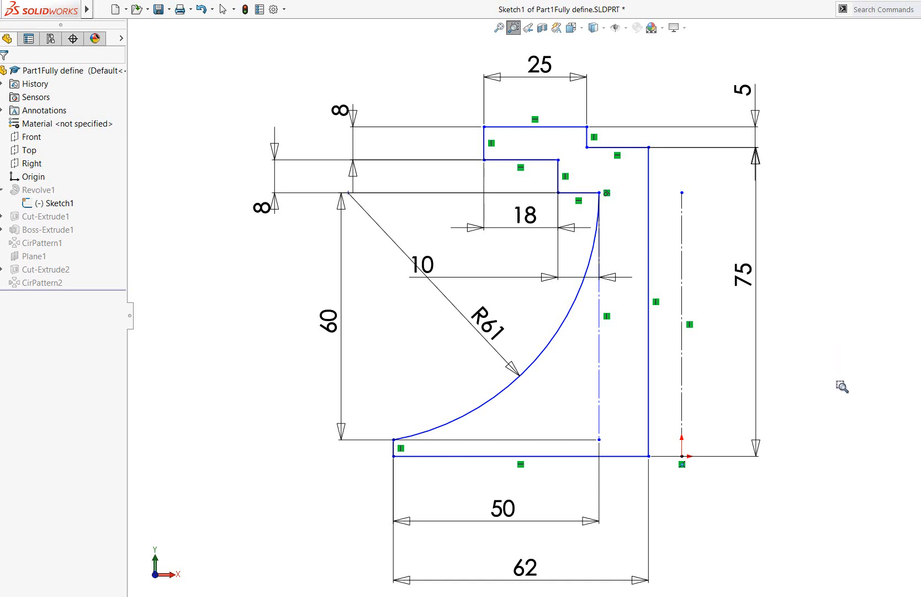
pyautogui.press('Escape')
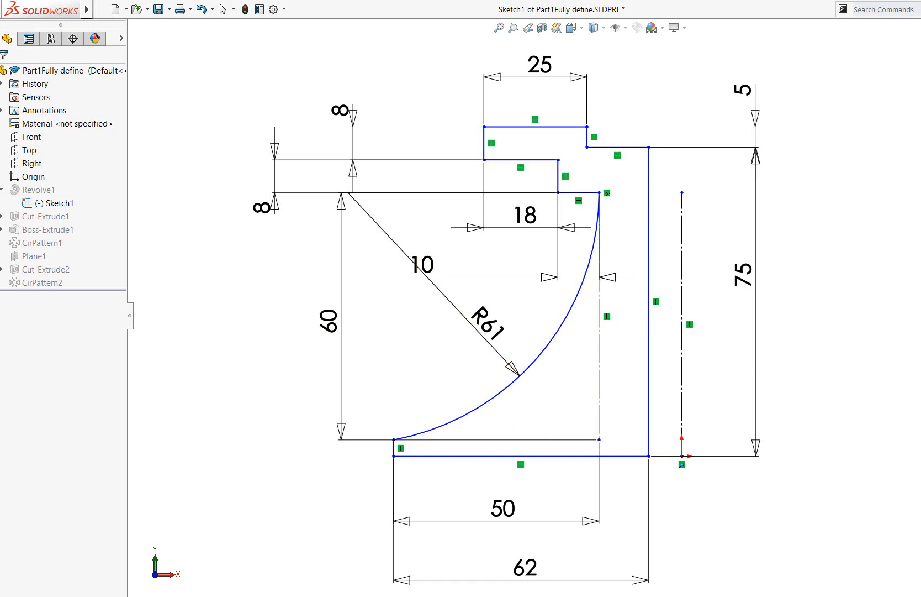
pyautogui.click(348, 193)
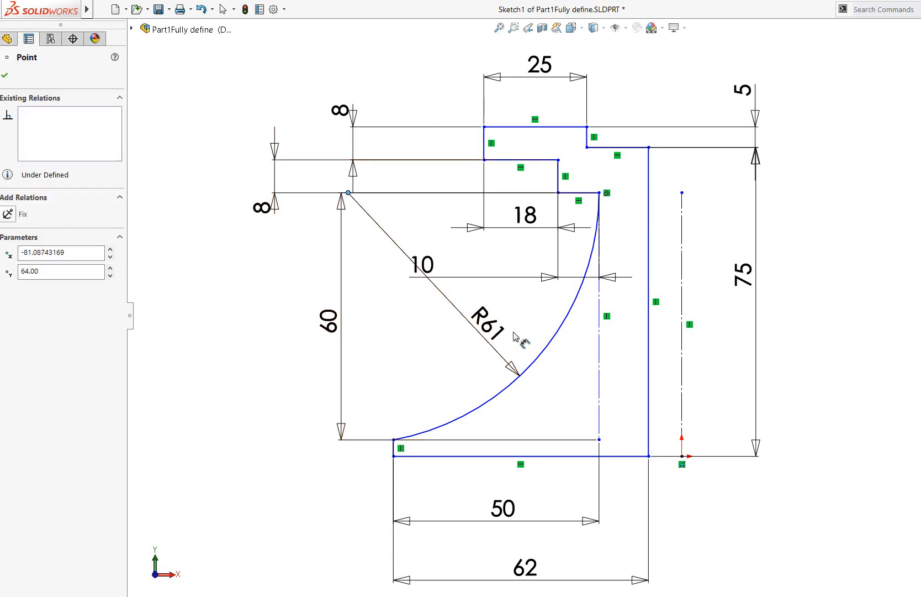
pyautogui.click(412, 456)
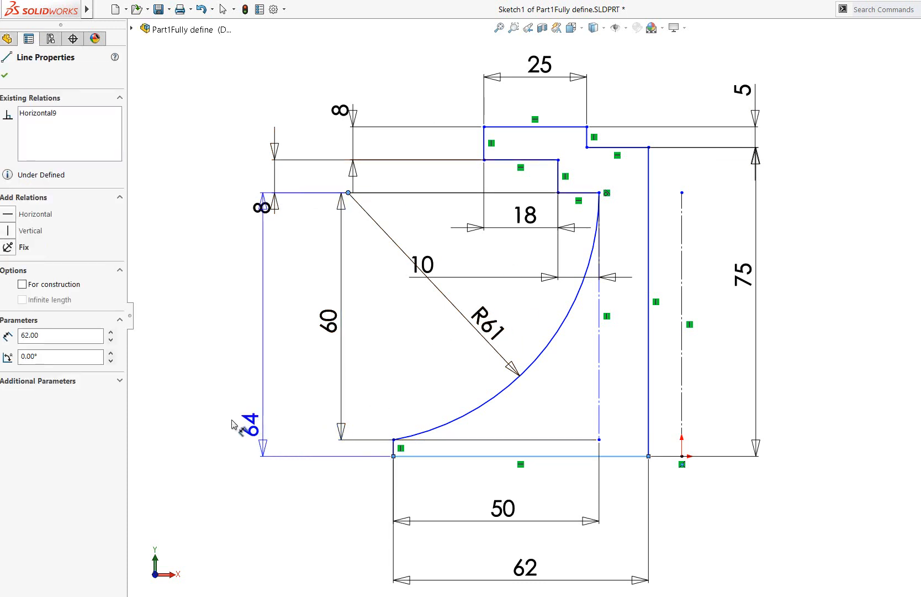
pyautogui.click(232, 373)
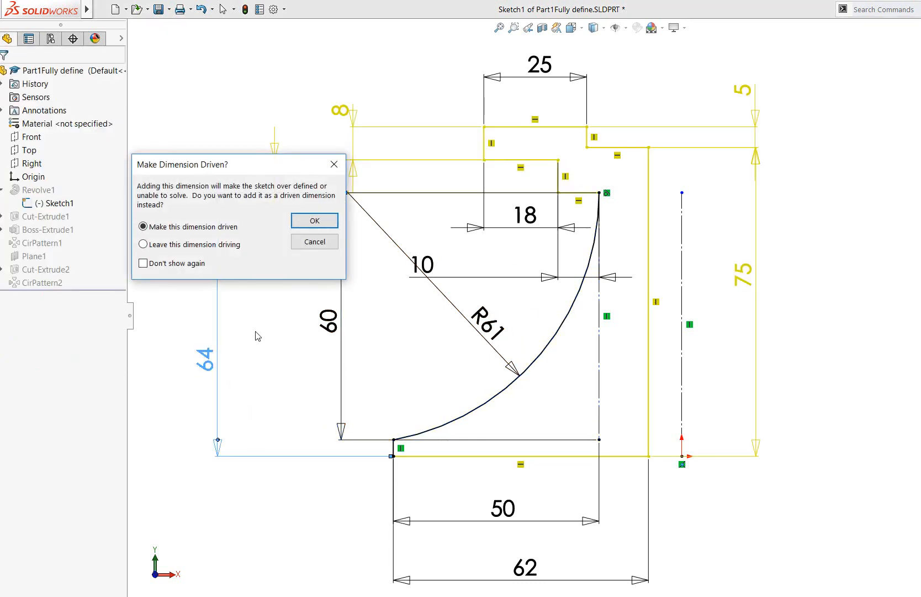
pyautogui.click(337, 219)
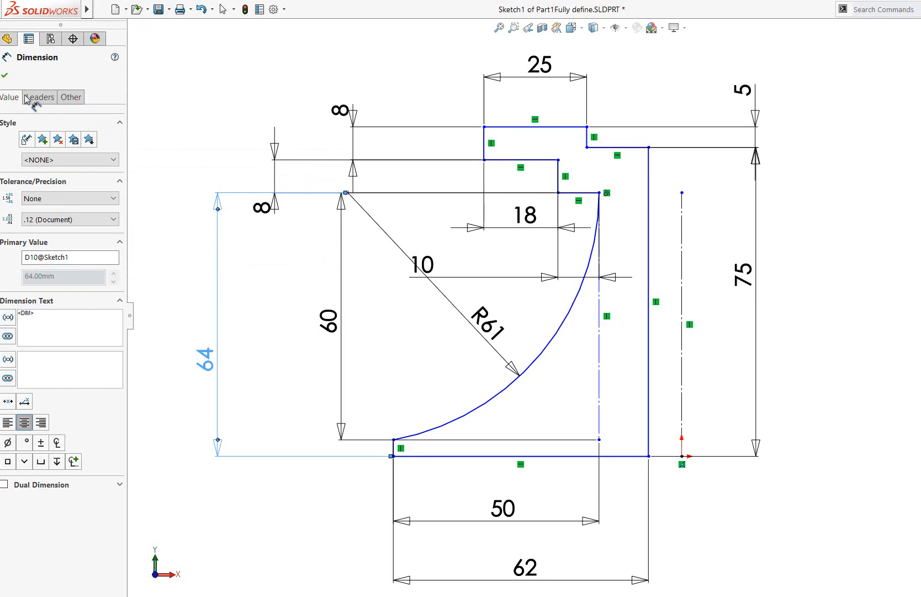
pyautogui.click(5, 75)
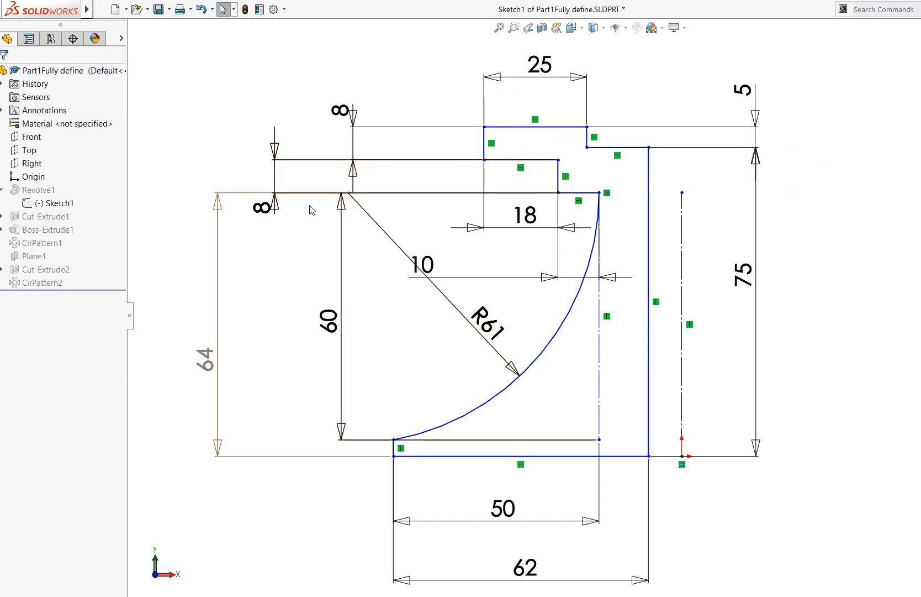
# Examine the existing relations of the R61 arc's center point, its upper end point and the profile's long vertical line
pyautogui.click(348, 193)
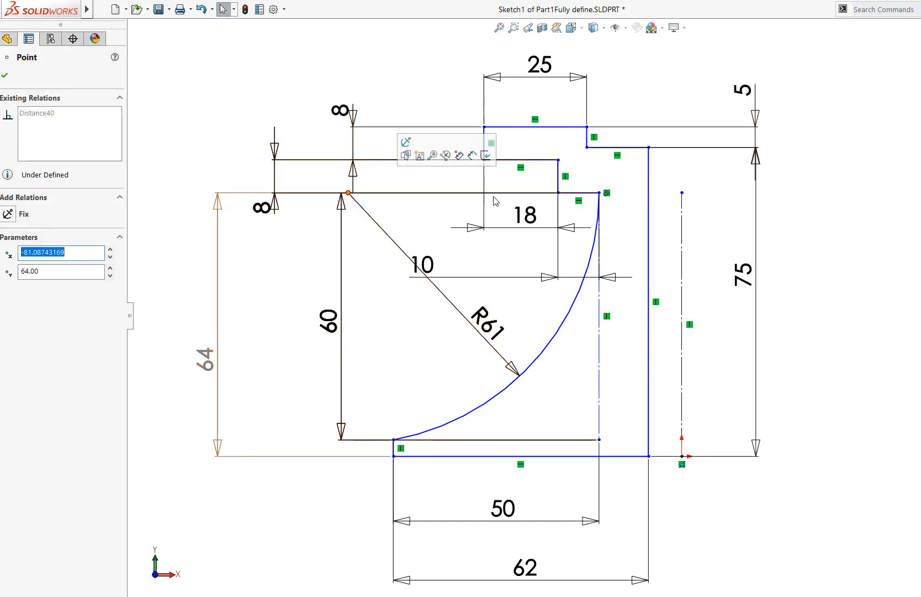
pyautogui.click(599, 193)
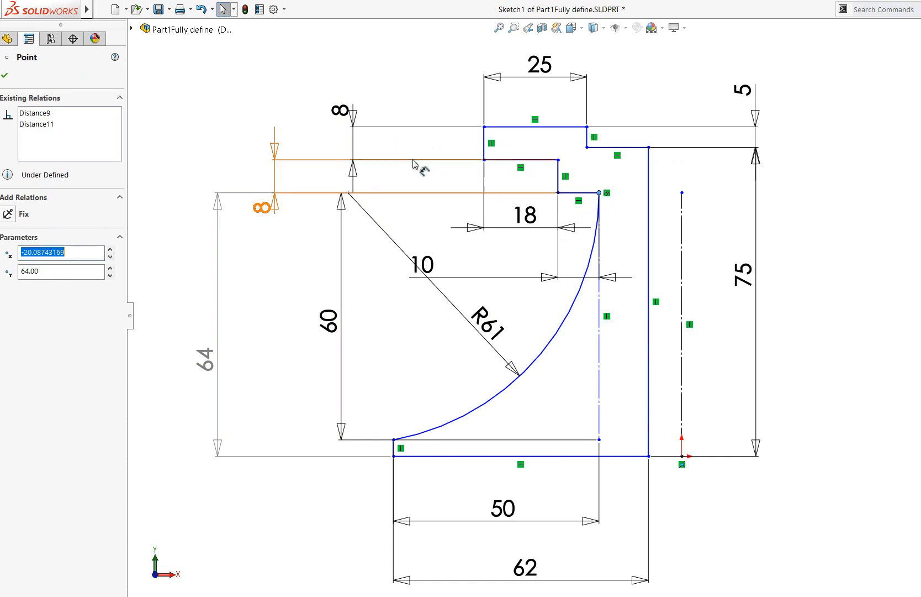
pyautogui.scroll(-4, 305, 189)
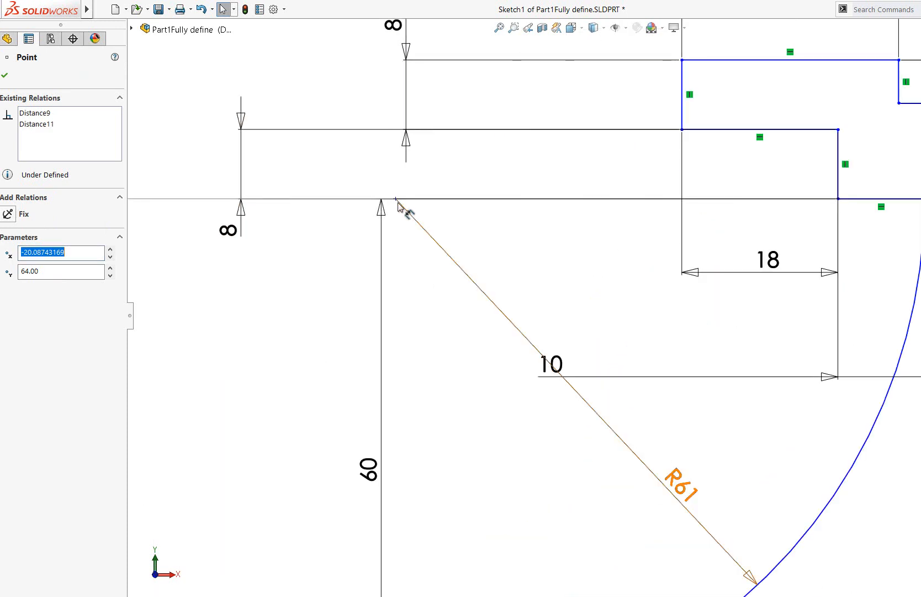
pyautogui.click(396, 199)
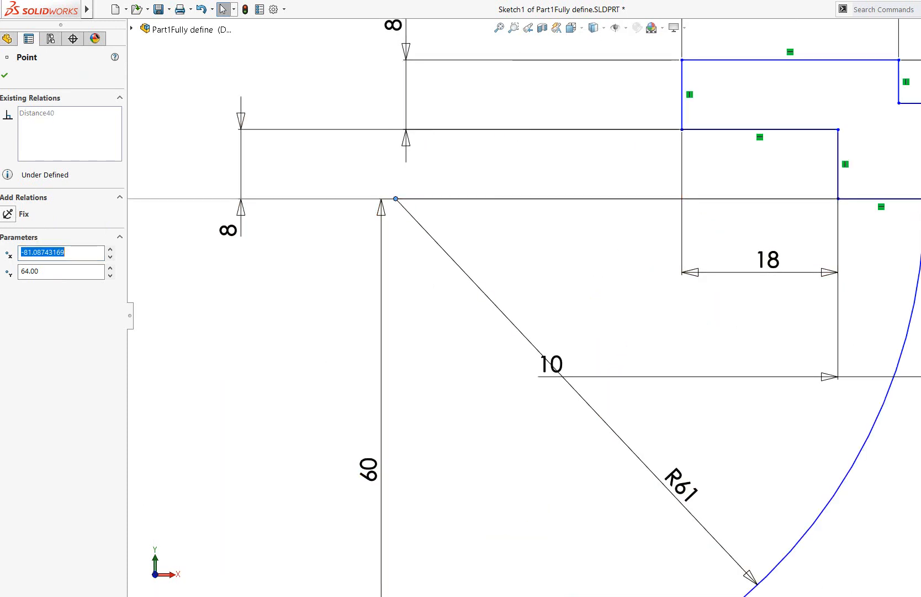
pyautogui.click(920, 182)
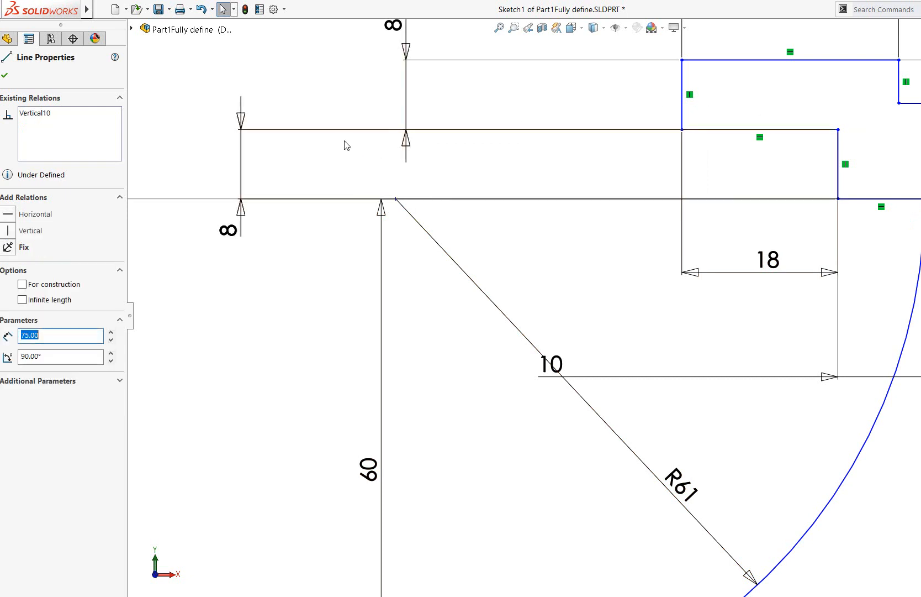
pyautogui.scroll(5, 315, 198)
pyautogui.click(610, 123)
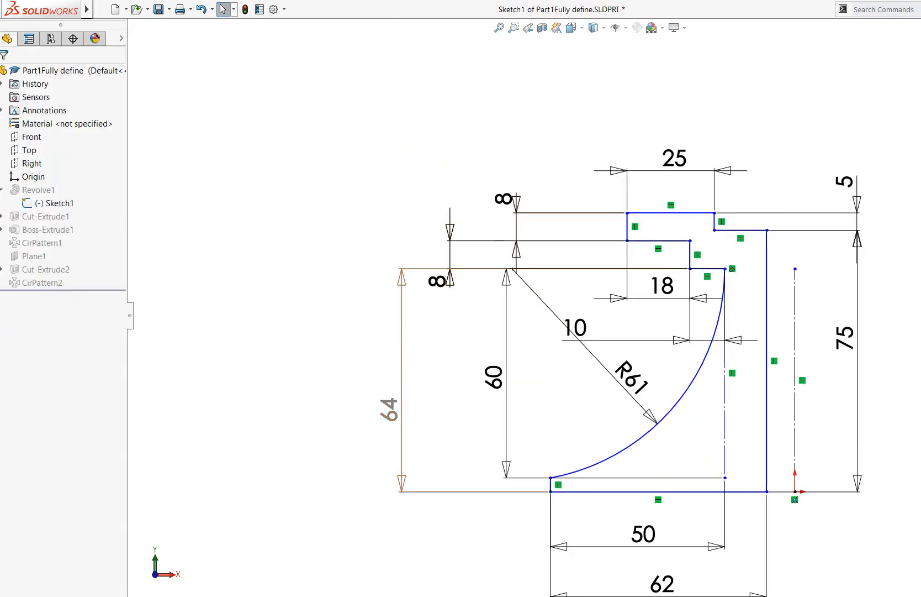
# Try to edit the value of the driven dimension between the arc's center and the base line
pyautogui.doubleClick(390, 409)
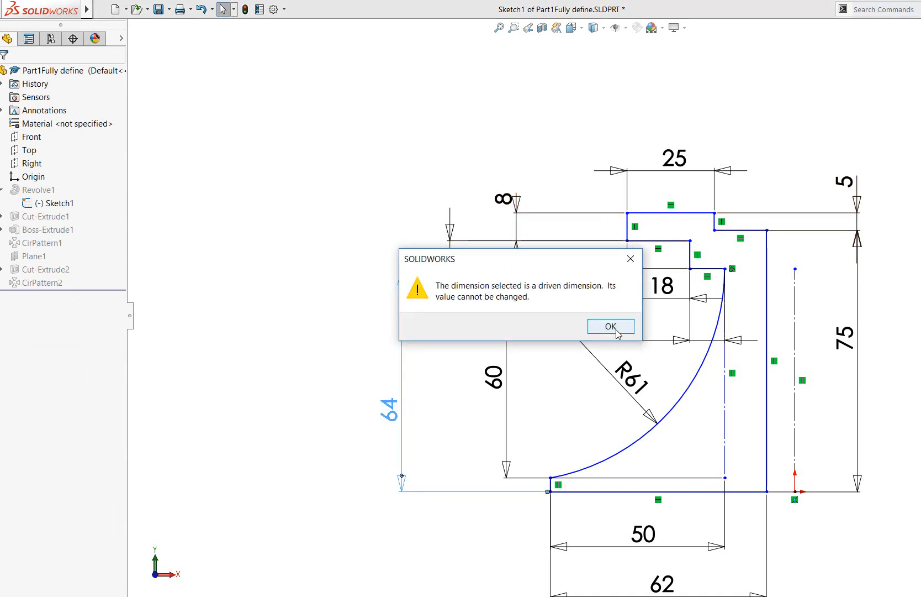
pyautogui.click(611, 326)
pyautogui.doubleClick(396, 416)
pyautogui.click(611, 326)
pyautogui.click(441, 430)
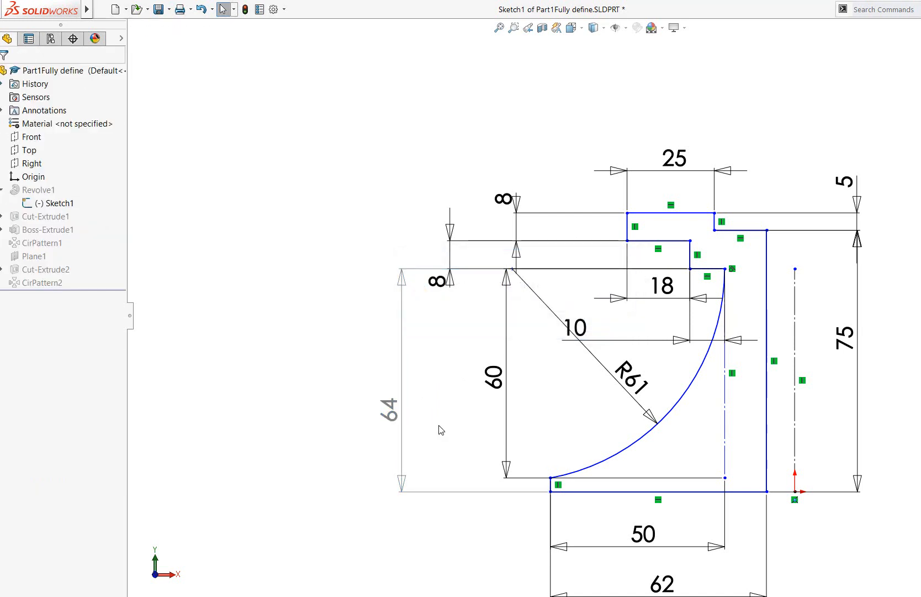
pyautogui.doubleClick(390, 411)
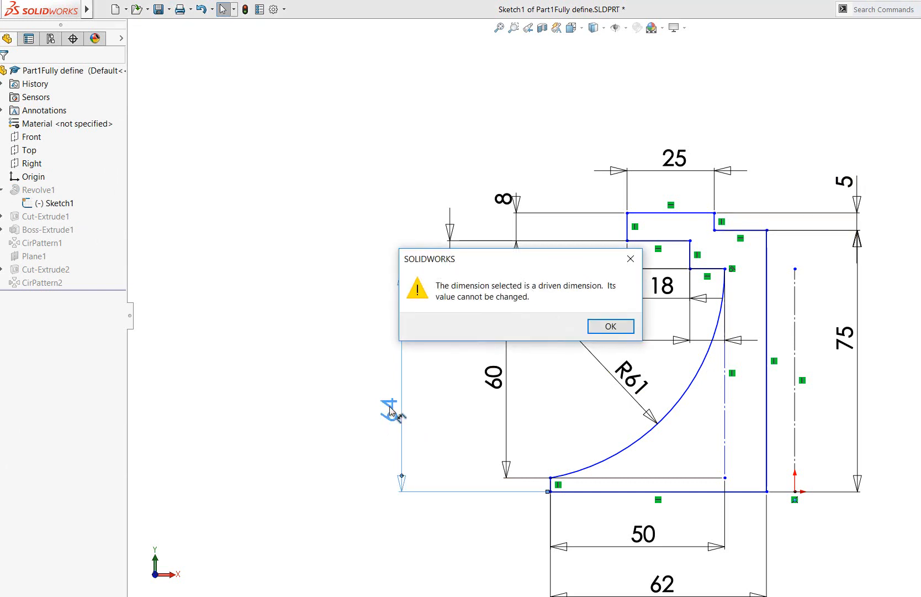
pyautogui.click(602, 326)
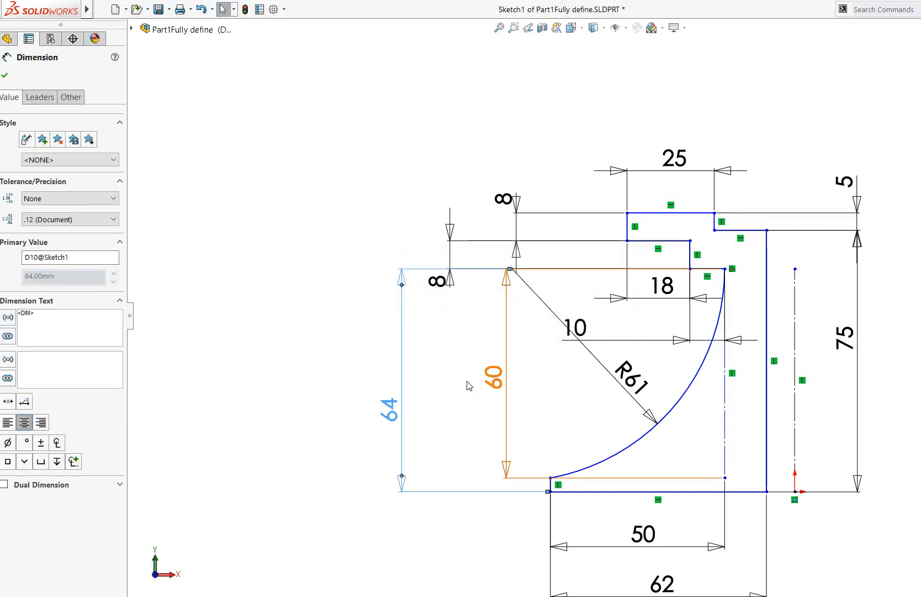
pyautogui.click(550, 337)
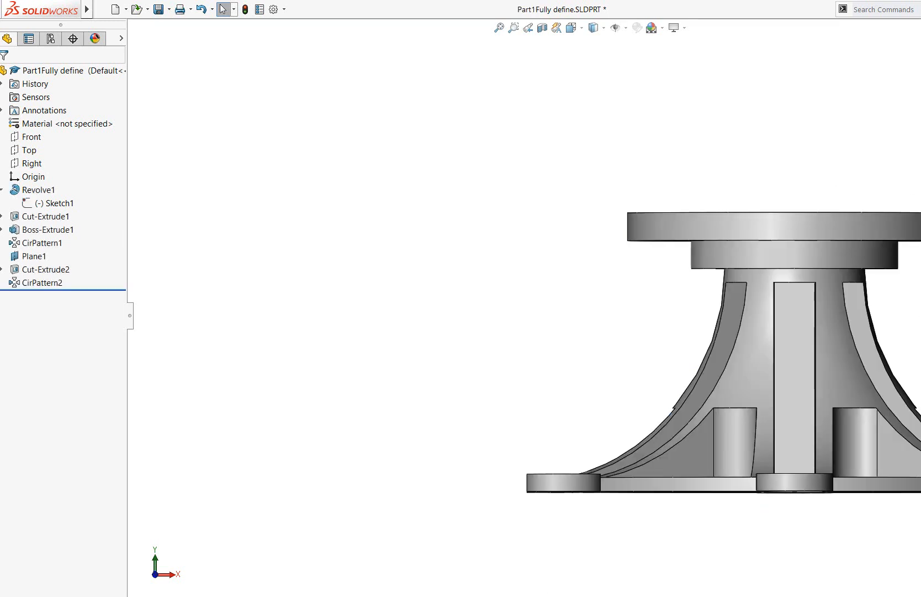
# Edit Sketch1 and add a Fix relation to the upper end point of the profile's 75 mm vertical line
pyautogui.click(59, 204)
pyautogui.rightClick(60, 205)
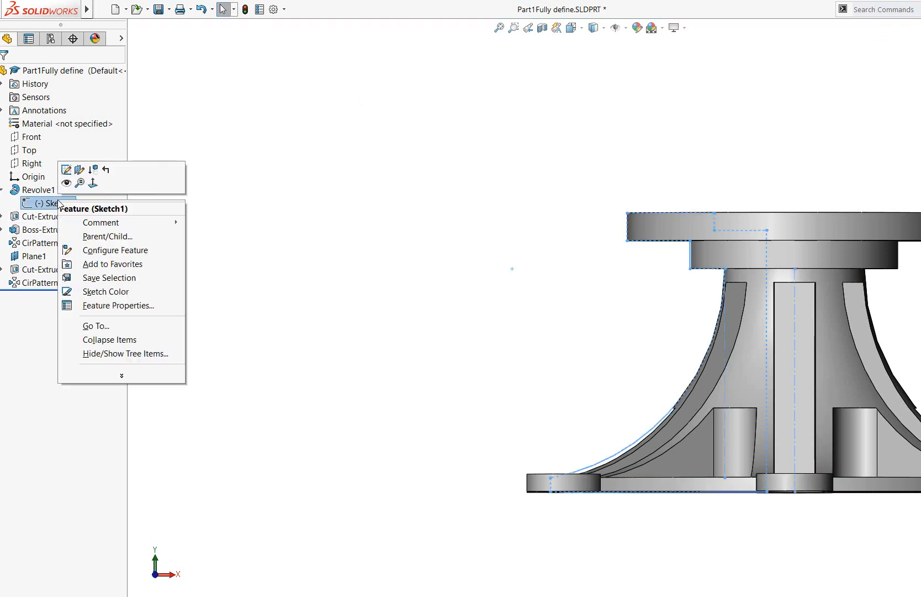
pyautogui.click(66, 169)
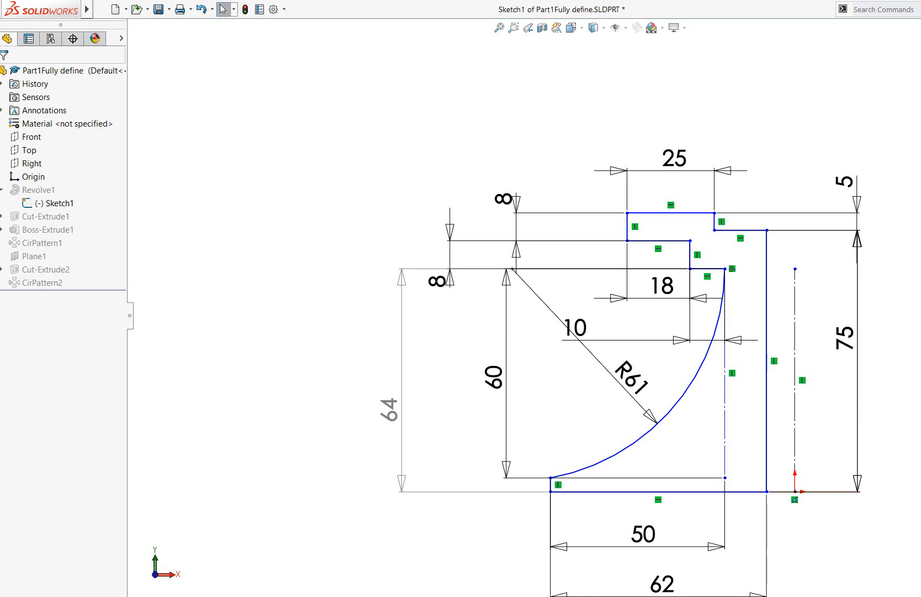
pyautogui.scroll(1, 591, 315)
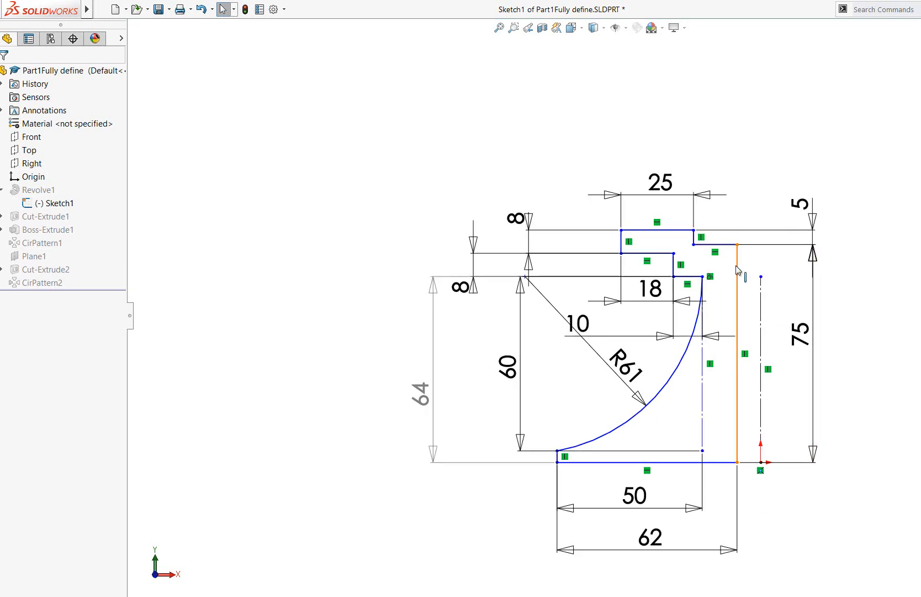
pyautogui.click(738, 245)
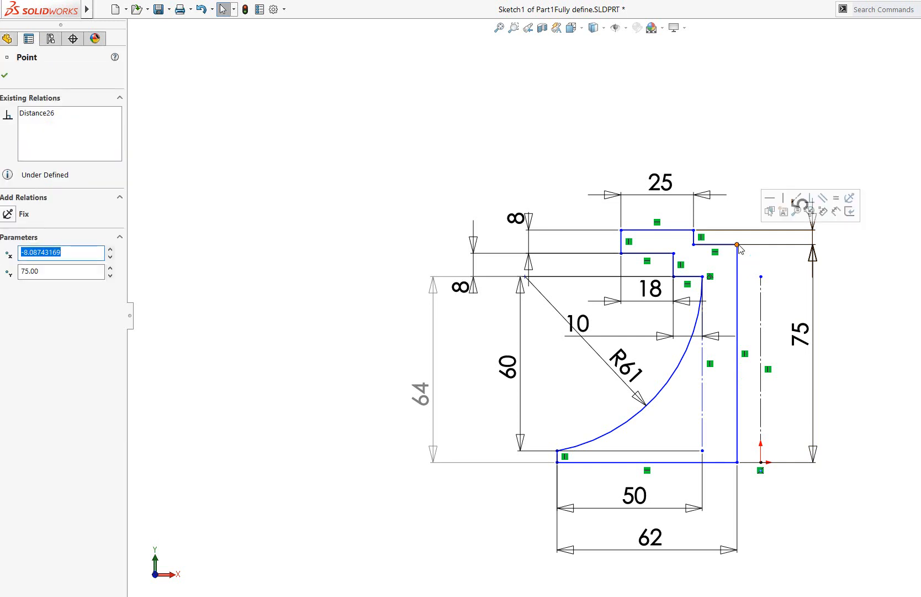
pyautogui.click(9, 214)
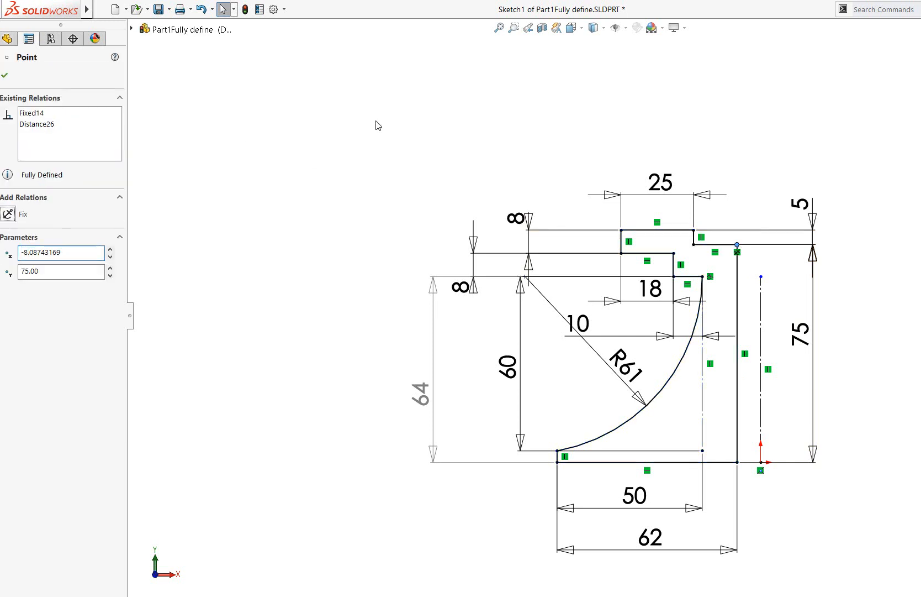
pyautogui.click(806, 102)
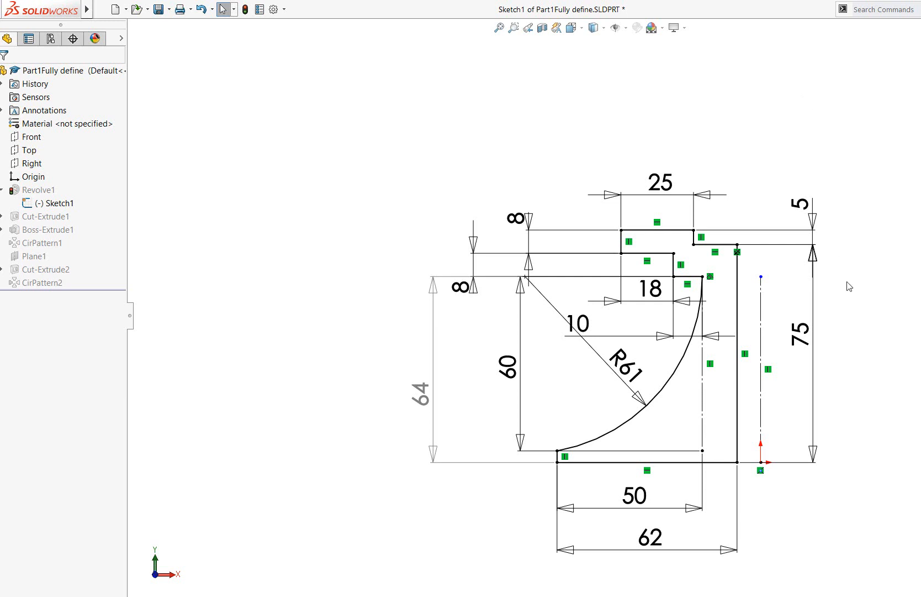
# Exit the sketch to rebuild the part and select Sketch1 under Revolve1 to check its status on the model
pyautogui.scroll(-2, 917, 305)
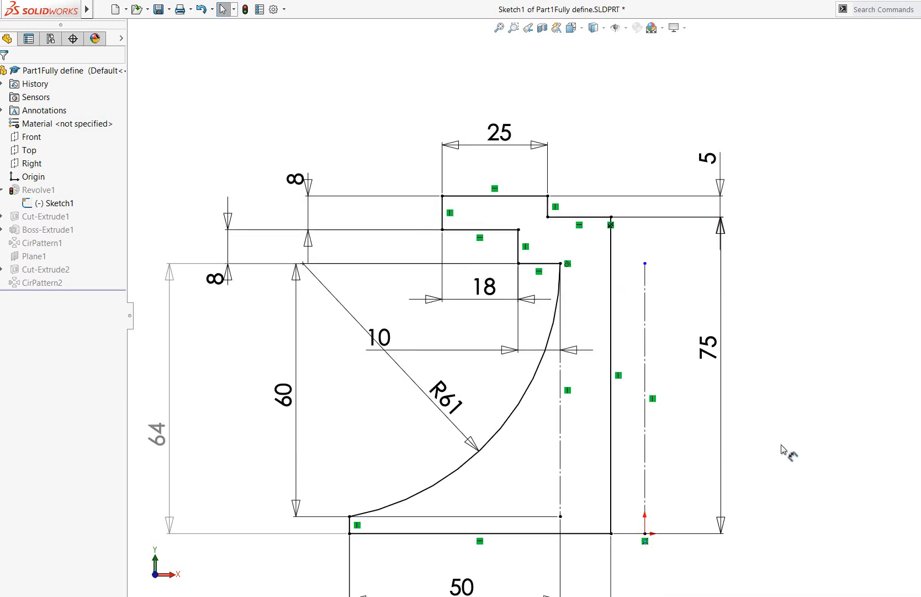
pyautogui.scroll(2, 909, 359)
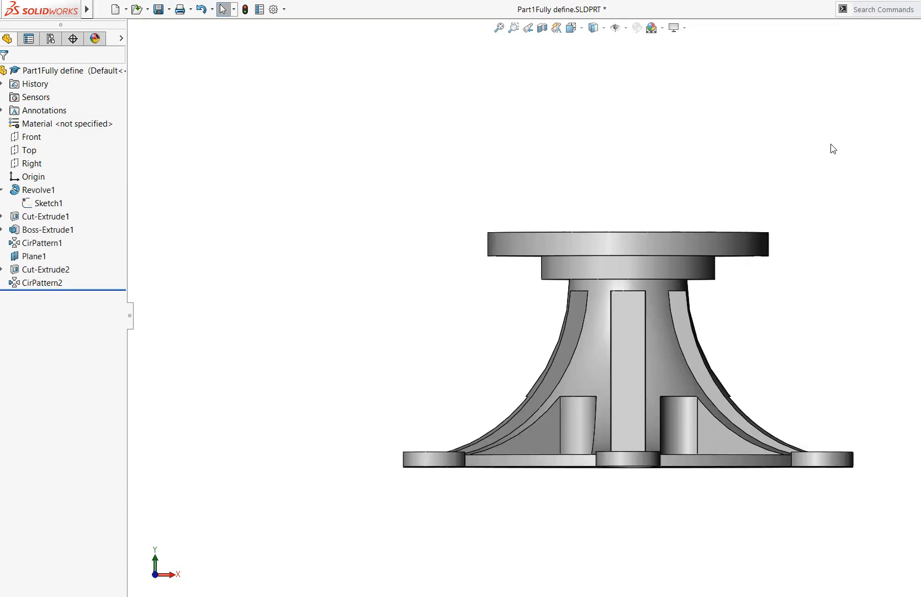
pyautogui.moveTo(833, 148); pyautogui.dragTo(771, 185, button='middle')
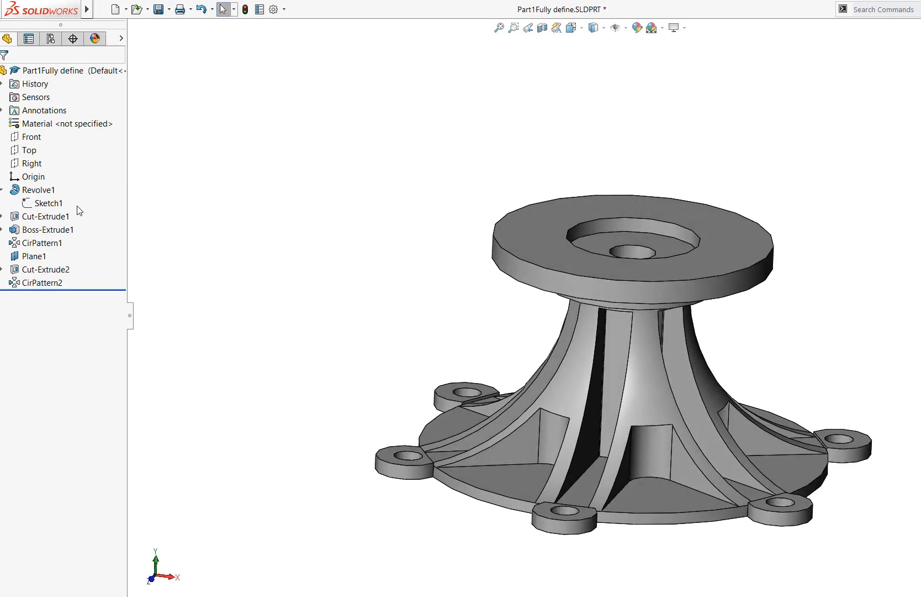
pyautogui.click(49, 203)
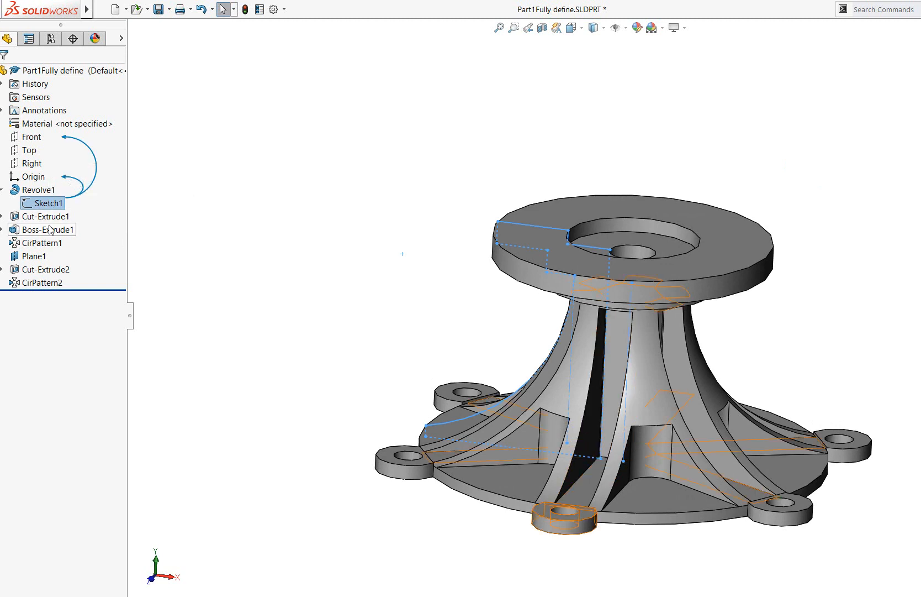
# Open Sketch2 under Cut-Extrude1 for editing and view it normal to its sketch plane
pyautogui.click(45, 216)
pyautogui.click(3, 217)
pyautogui.click(52, 229)
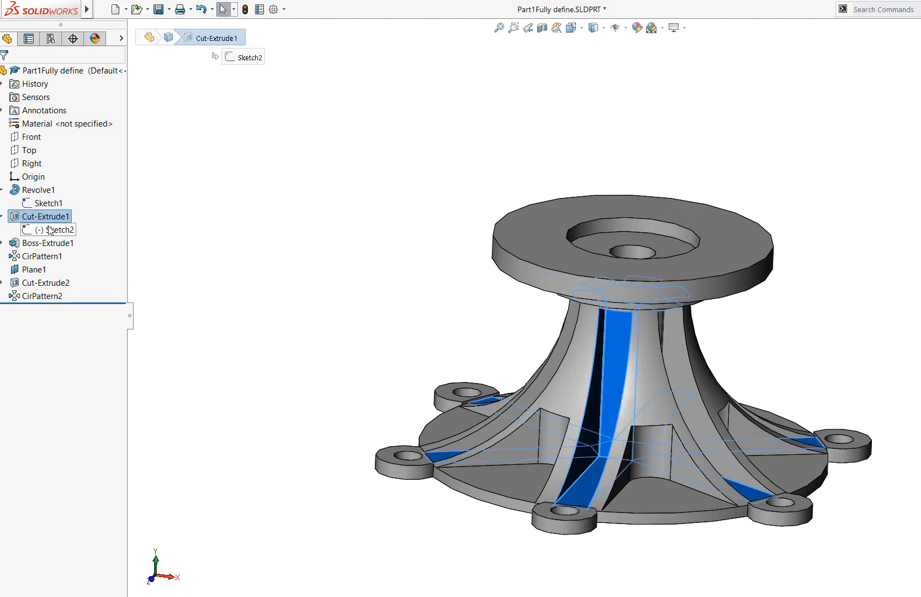
pyautogui.rightClick(51, 229)
pyautogui.click(57, 195)
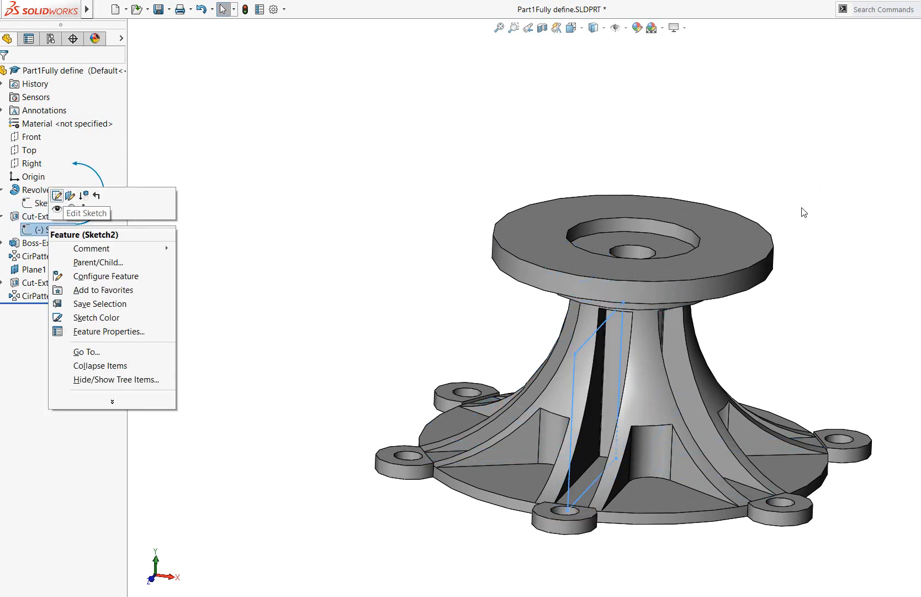
pyautogui.click(583, 30)
pyautogui.click(634, 91)
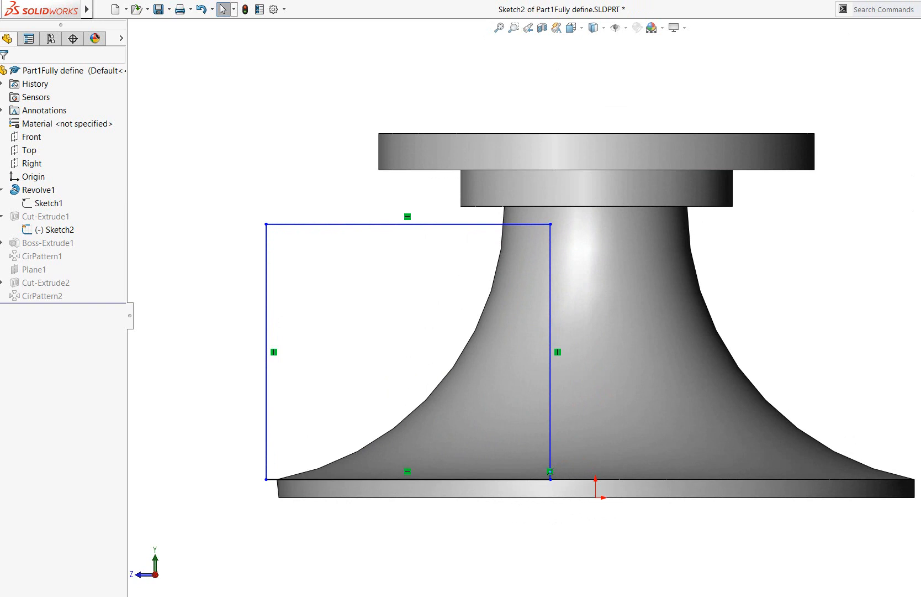
# Dimension the Sketch2 rectangle's upper horizontal line and outer vertical line, keeping their current lengths
pyautogui.click(386, 223)
pyautogui.click(452, 118)
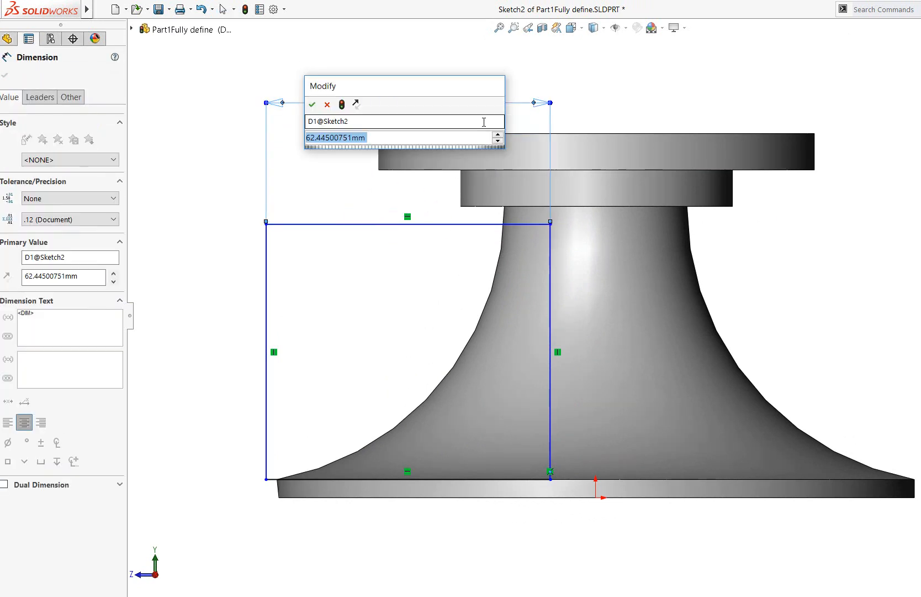
pyautogui.click(312, 104)
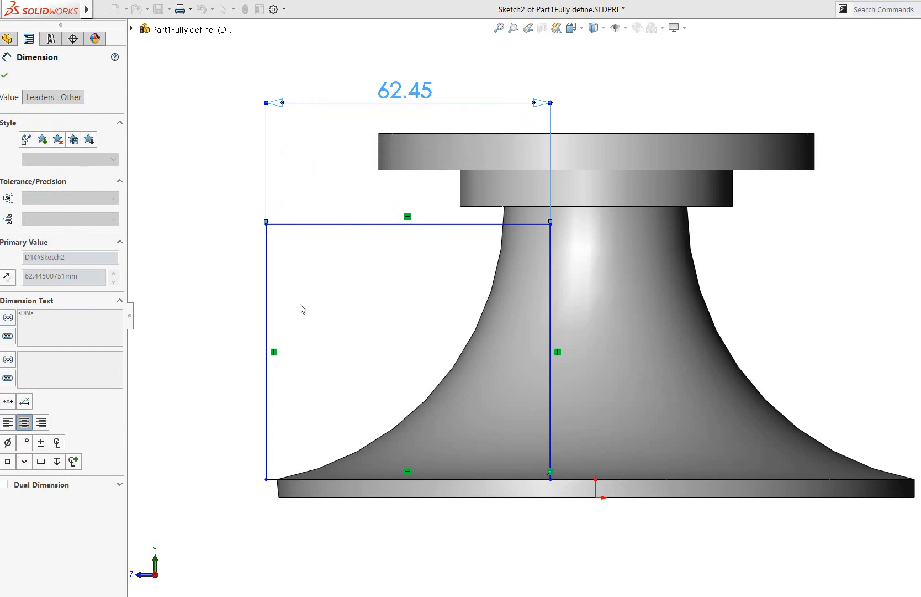
pyautogui.click(266, 297)
pyautogui.click(217, 320)
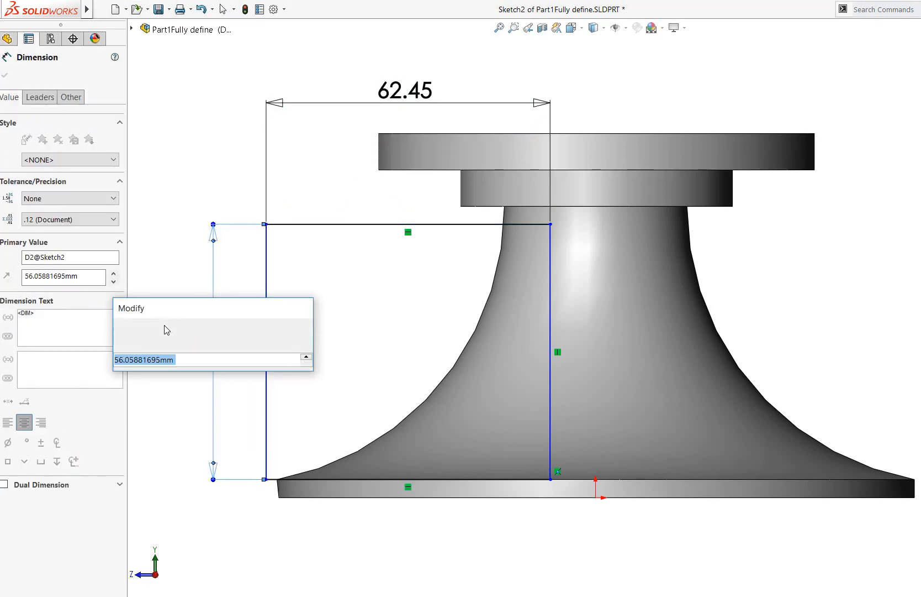
pyautogui.click(120, 326)
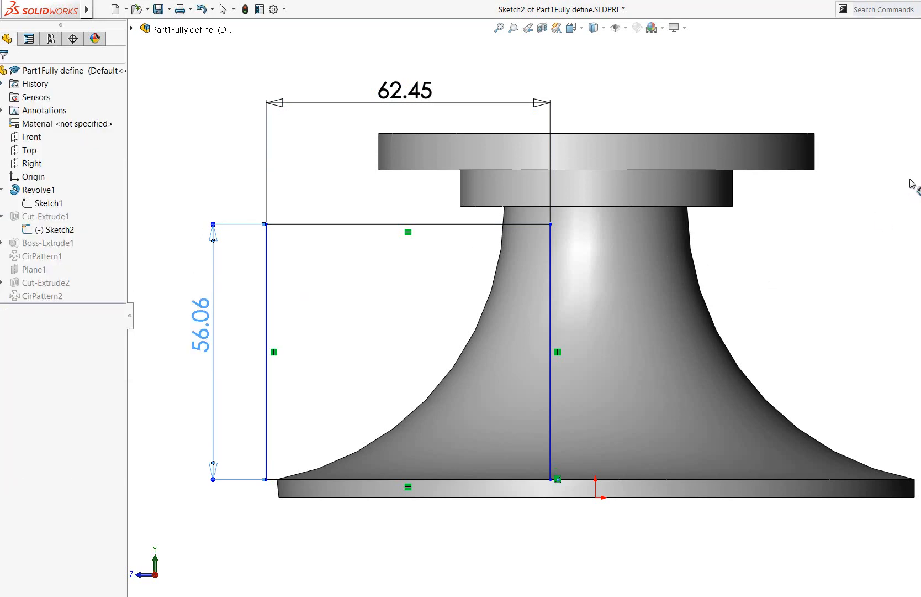
# Add a Fix relation to the rectangle's lower corner point nearest the sketch origin
pyautogui.click(551, 480)
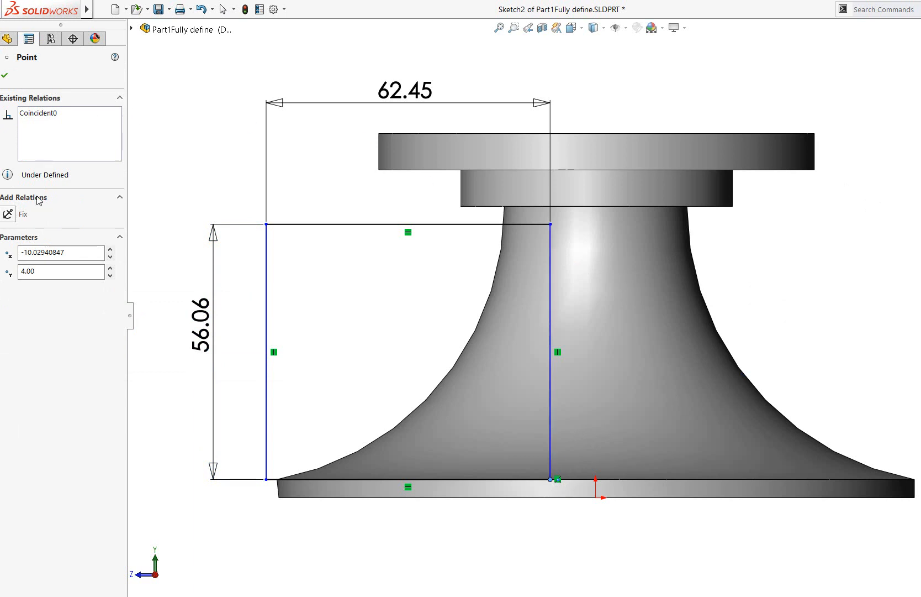
pyautogui.click(10, 214)
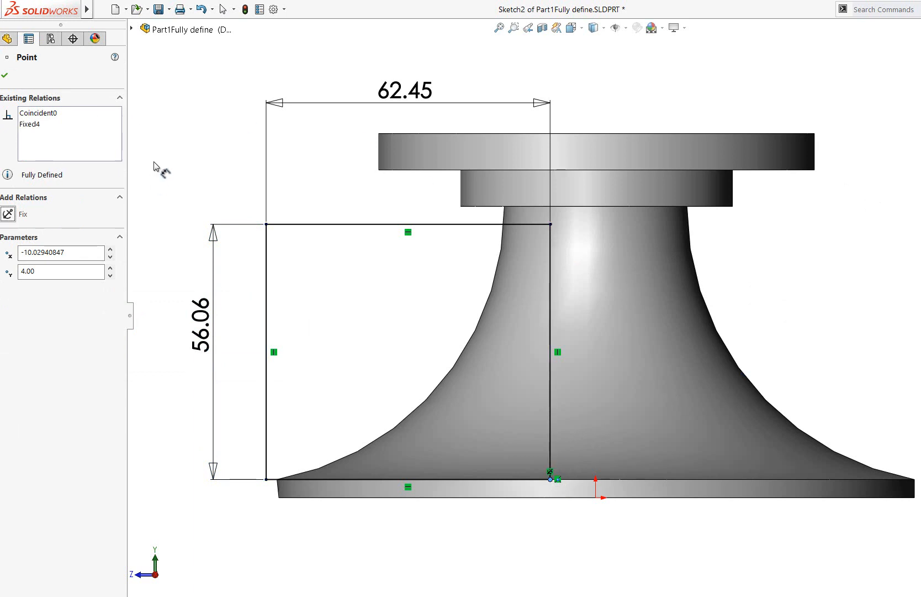
pyautogui.click(8, 77)
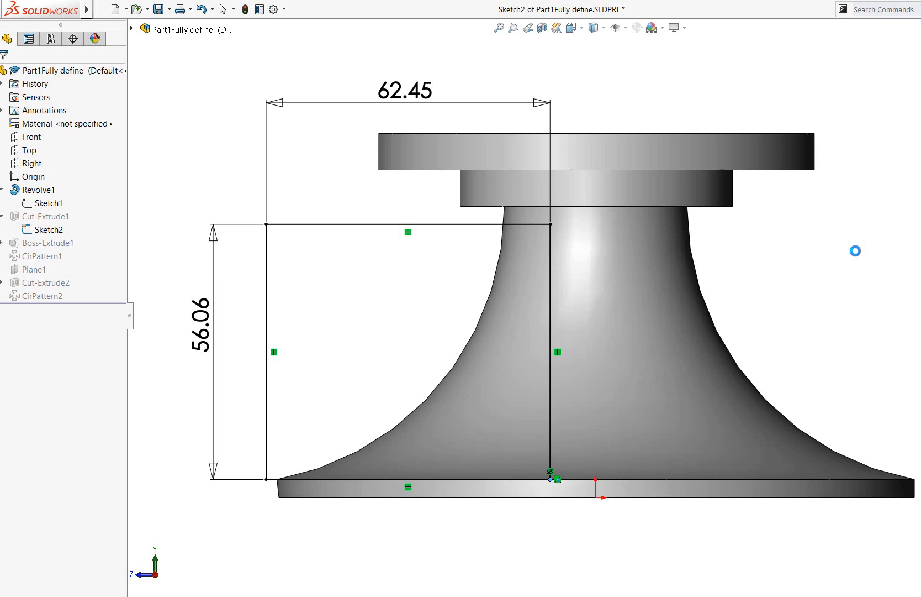
# Exit the sketch to rebuild the part and select Sketch1 and Sketch2 to check them on the model
pyautogui.hotkey('ctrl', 'b')
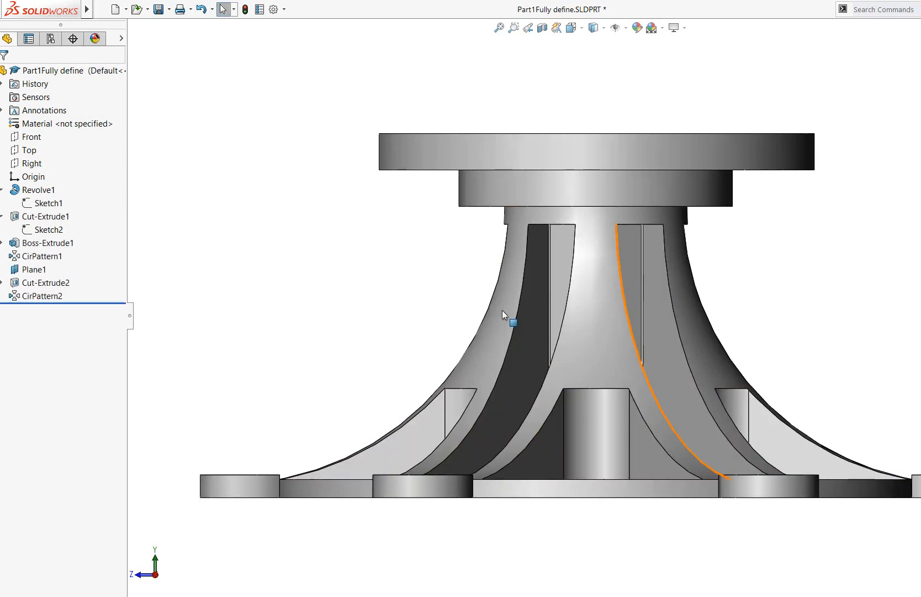
pyautogui.click(49, 229)
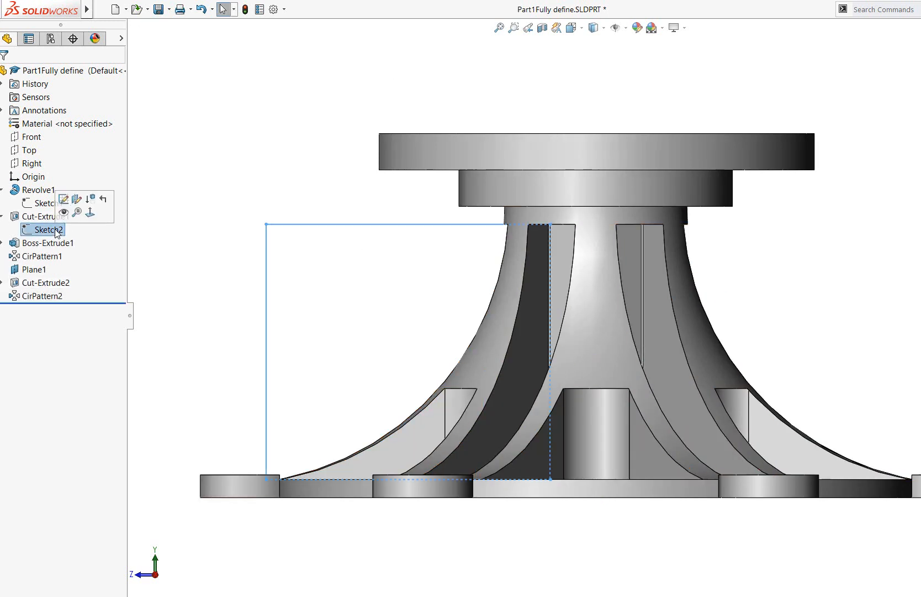
pyautogui.click(42, 203)
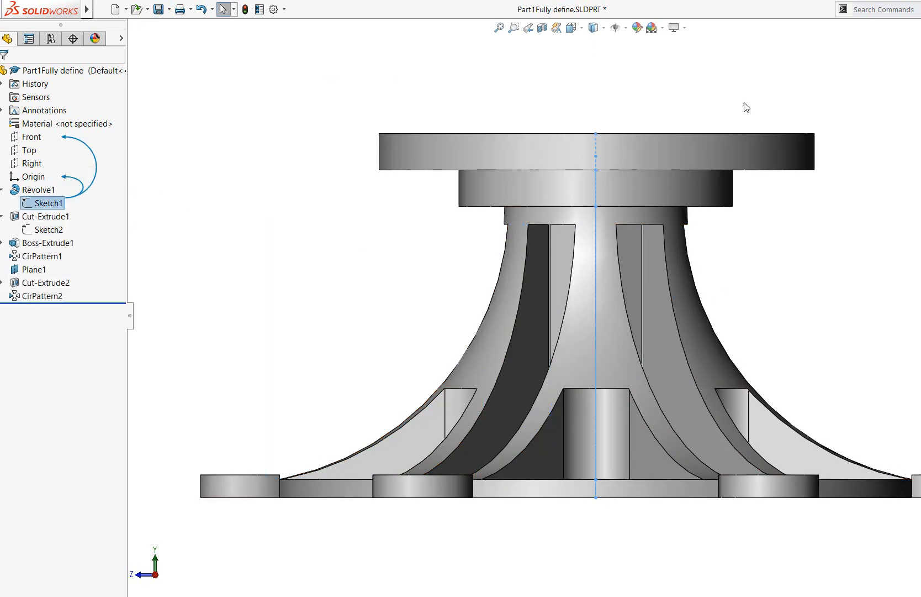
pyautogui.moveTo(838, 242); pyautogui.dragTo(850, 288, button='middle')
pyautogui.click(49, 229)
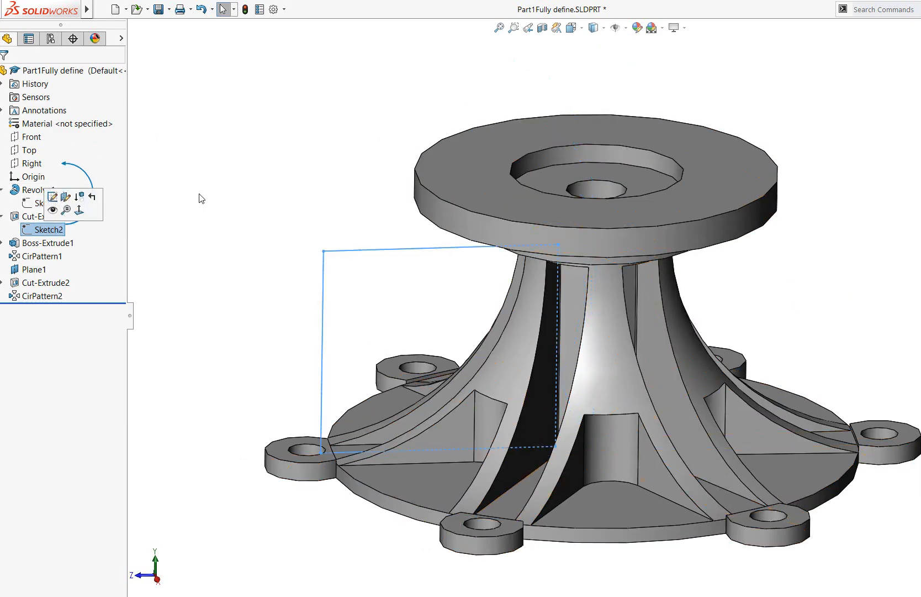
# Open Sketch3 under Boss-Extrude1 for editing and view the lug profile close up, normal to its plane
pyautogui.click(34, 244)
pyautogui.click(2, 243)
pyautogui.click(53, 256)
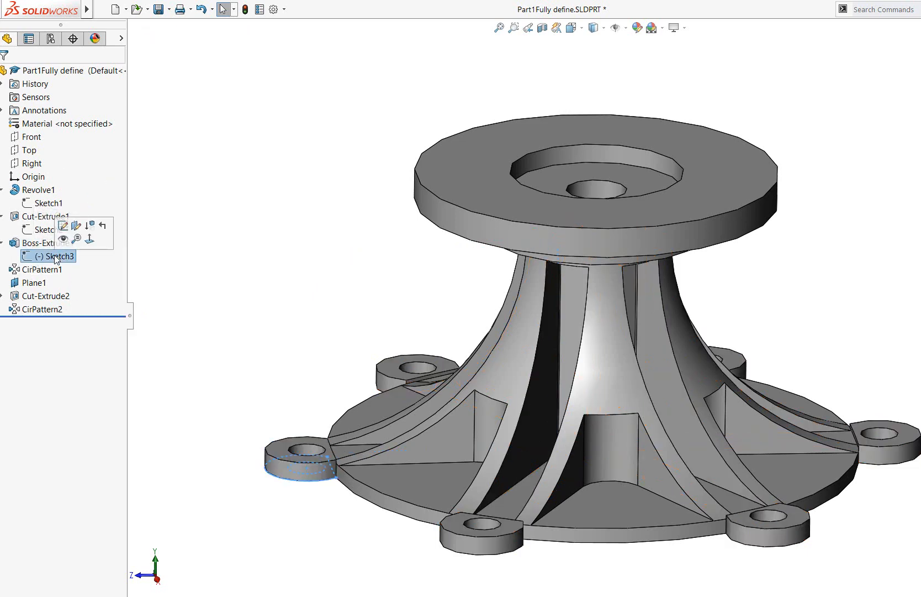
pyautogui.rightClick(58, 256)
pyautogui.click(65, 225)
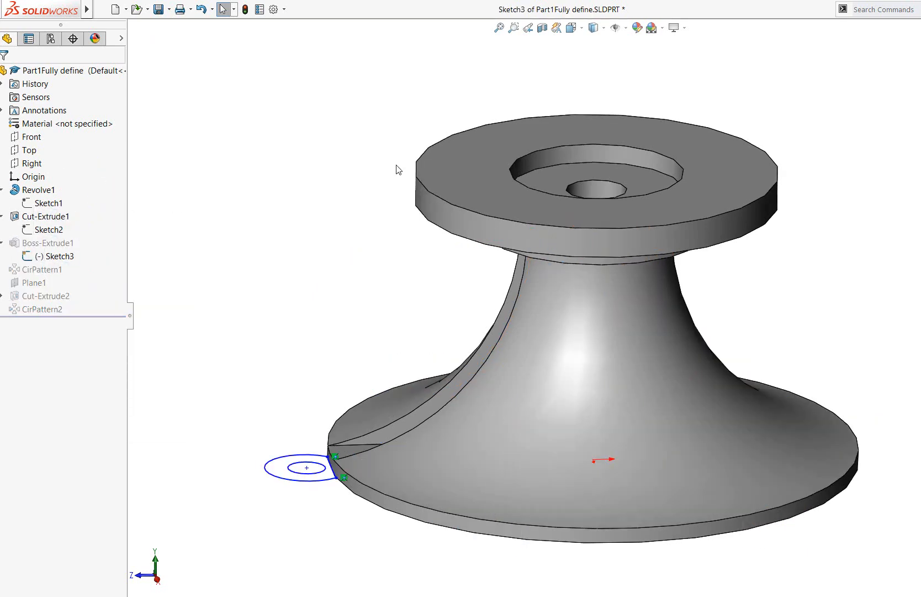
pyautogui.click(583, 28)
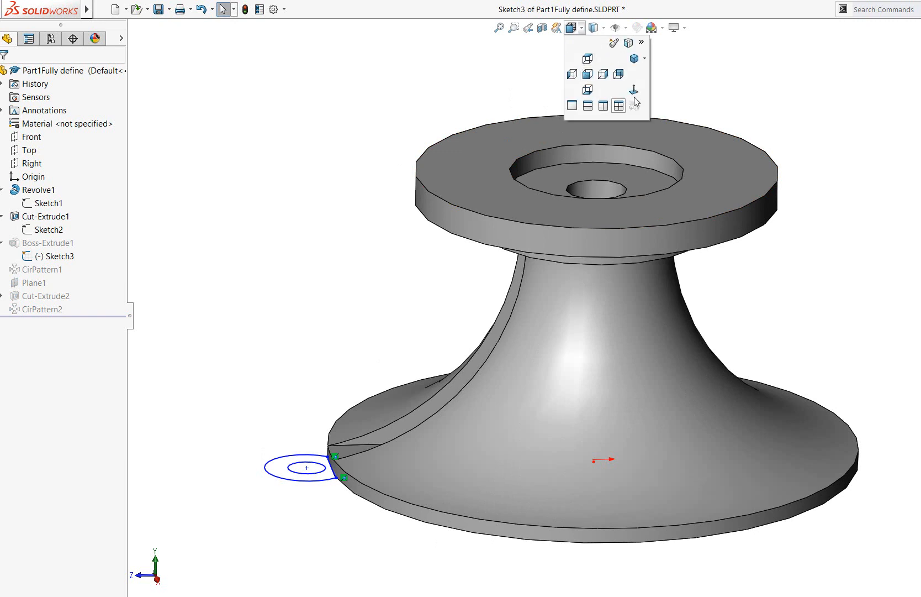
pyautogui.click(634, 91)
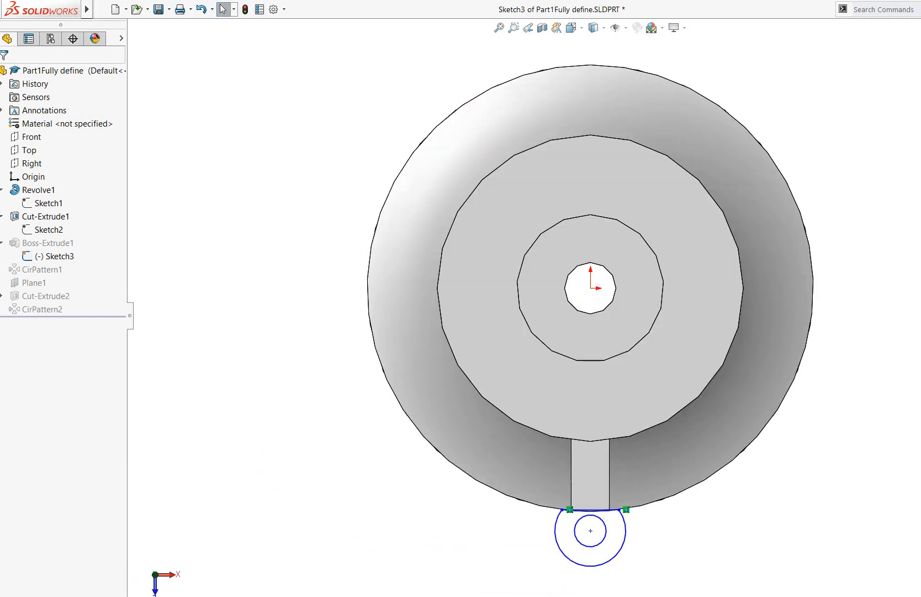
pyautogui.click(514, 27)
pyautogui.scroll(-5, 688, 586)
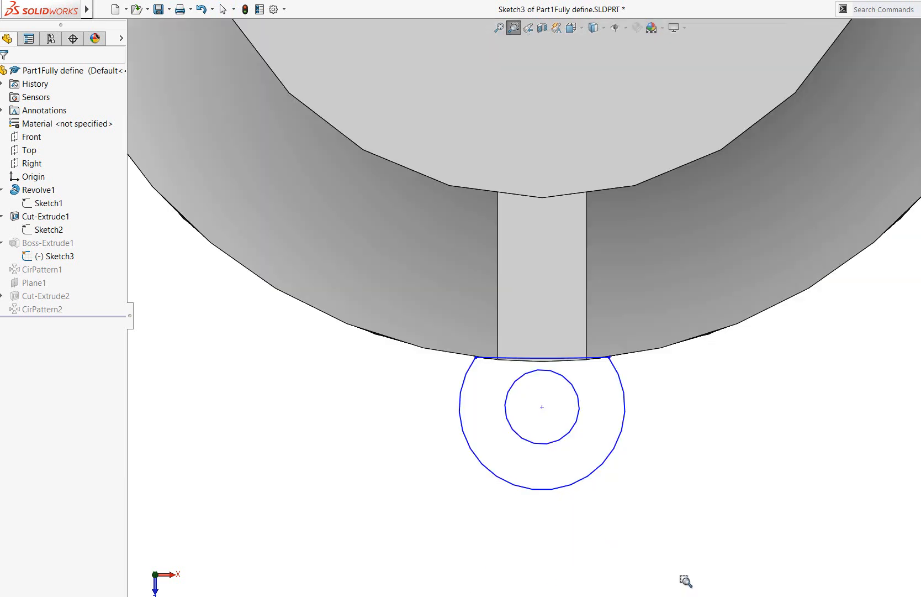
pyautogui.moveTo(692, 566); pyautogui.dragTo(327, 172)
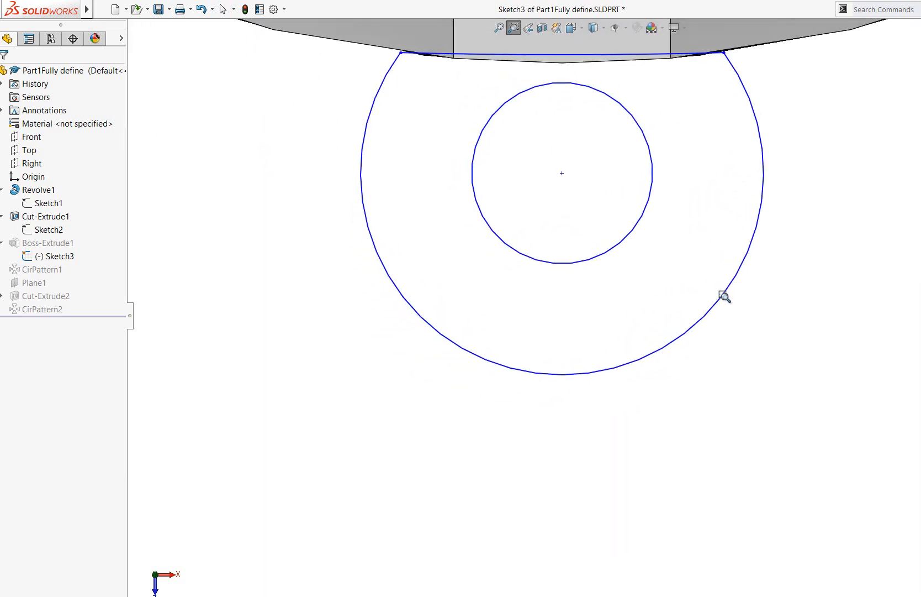
pyautogui.scroll(1, 766, 385)
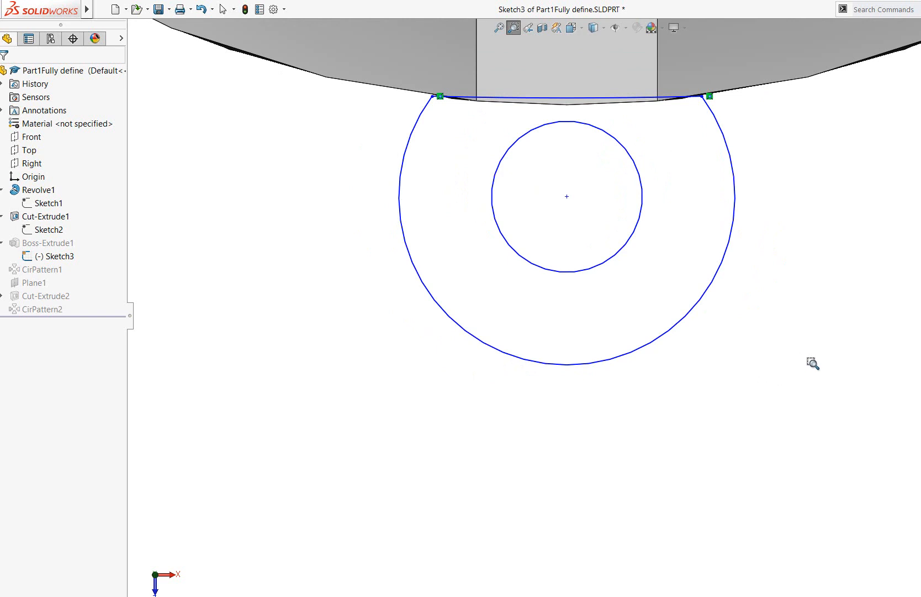
pyautogui.press('Escape')
# Add a Fix relation to the center point of the lug's hole circle in Sketch3
pyautogui.click(568, 197)
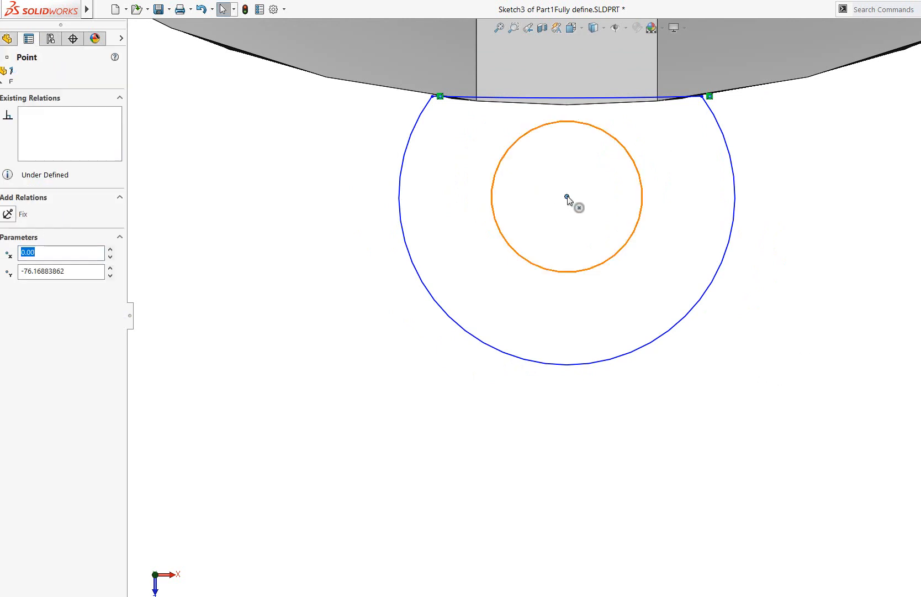
pyautogui.click(830, 401)
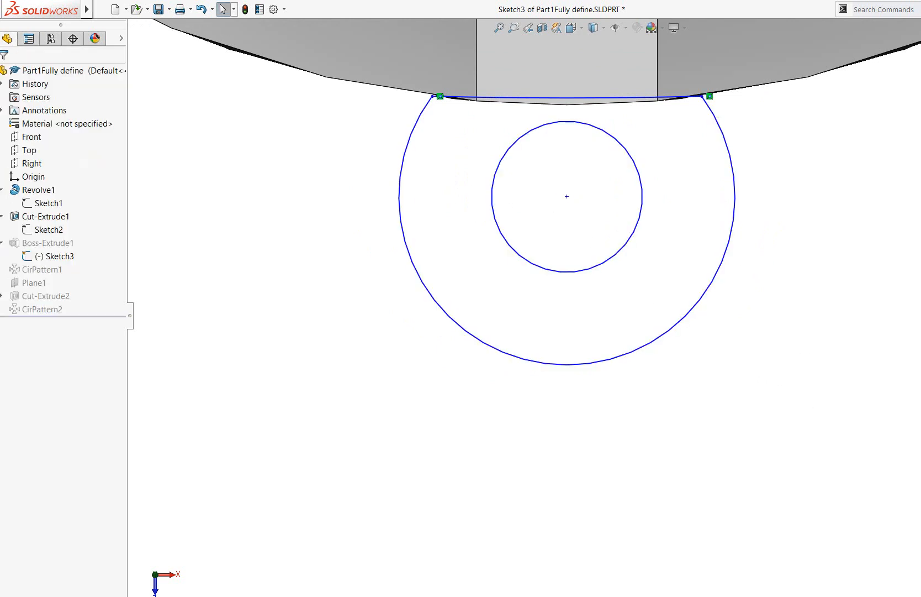
pyautogui.click(568, 197)
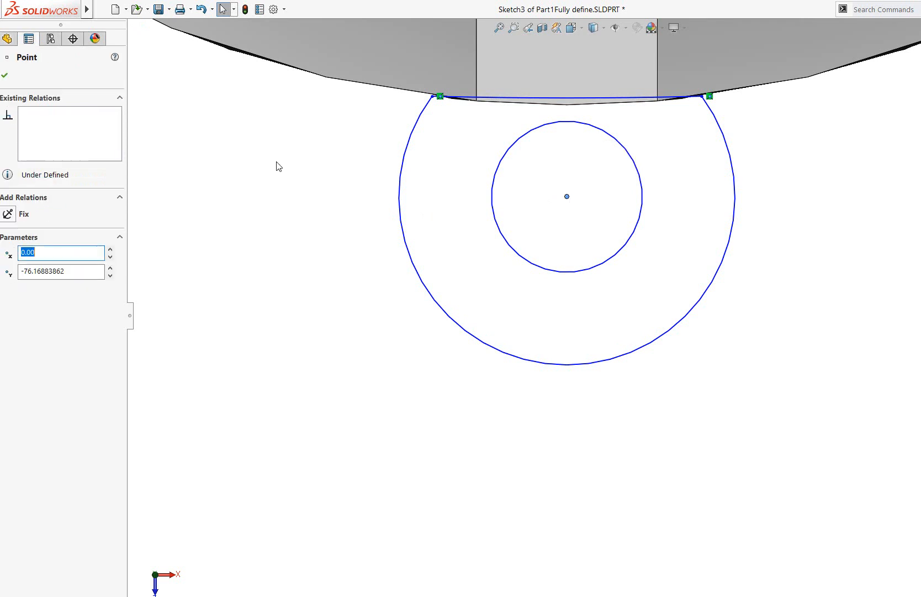
pyautogui.click(10, 213)
pyautogui.click(797, 309)
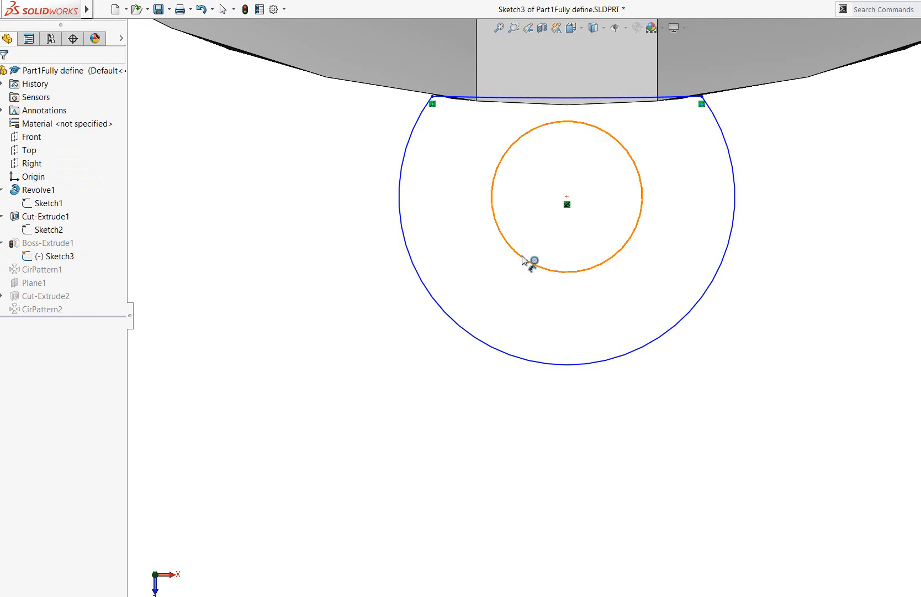
# Dimension the lug hole circle's diameter and the outer arc's radius, keeping their current sizes
pyautogui.click(508, 226)
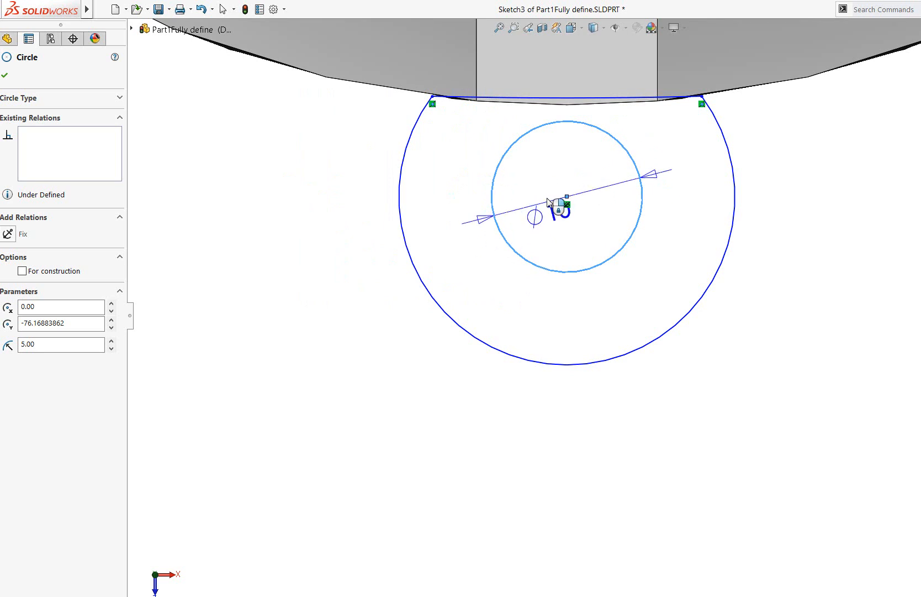
pyautogui.click(533, 213)
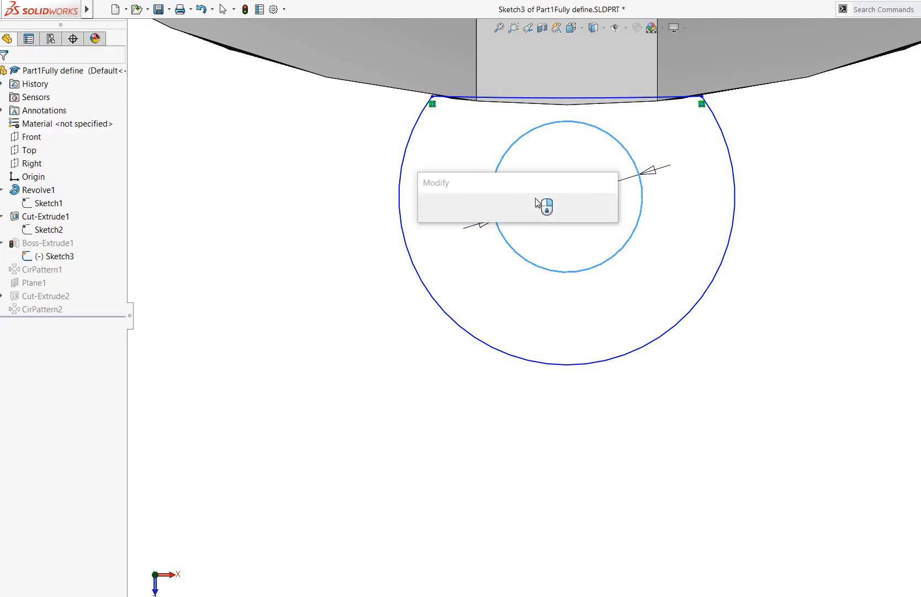
pyautogui.click(426, 213)
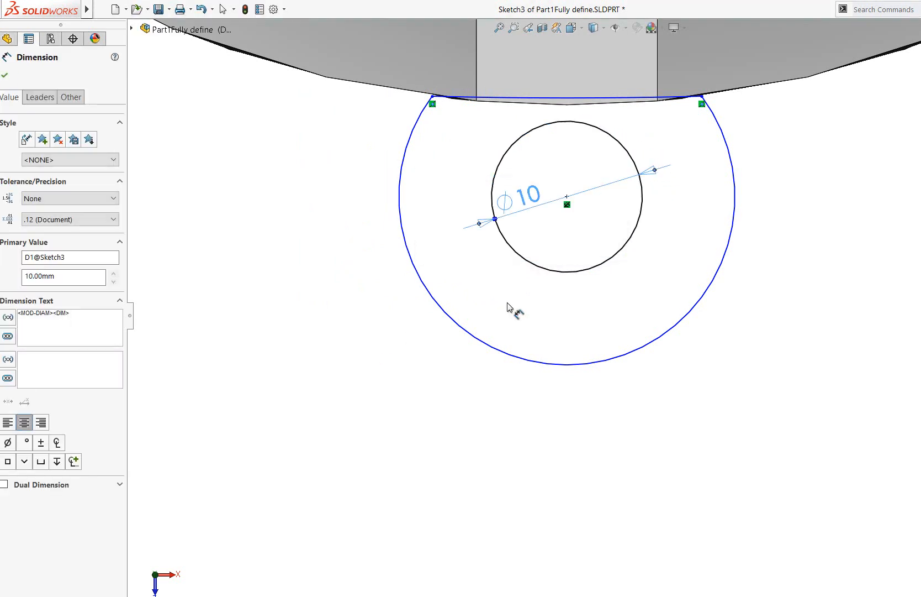
pyautogui.click(573, 372)
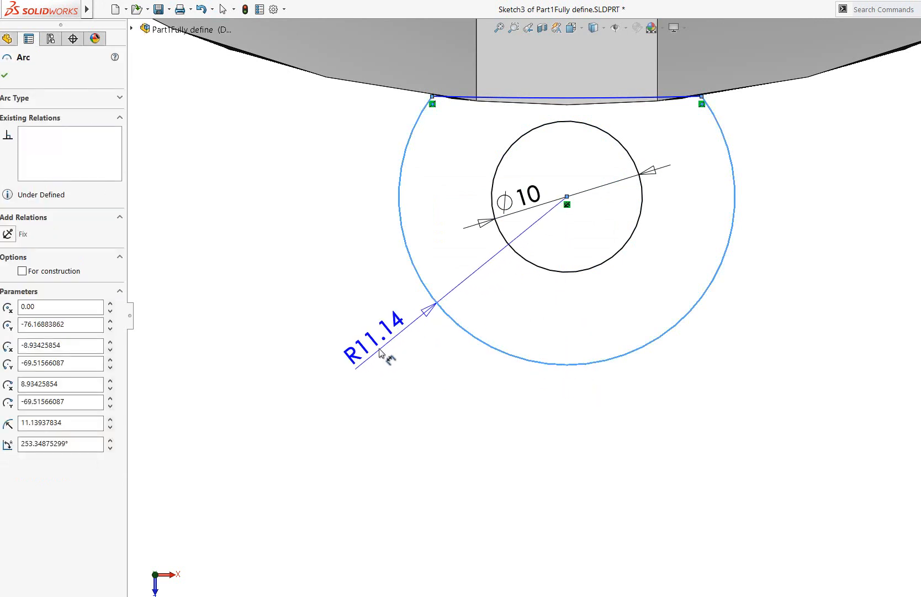
pyautogui.click(397, 369)
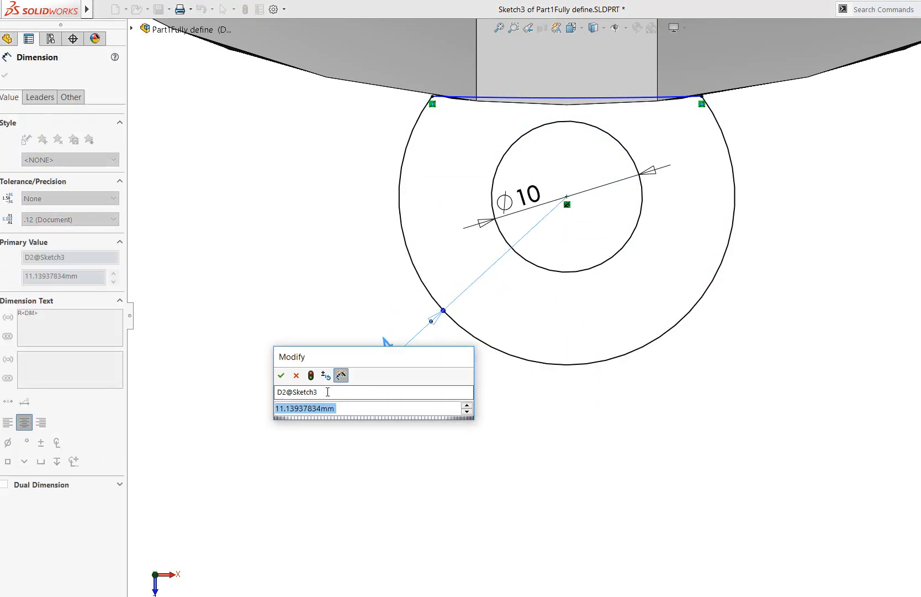
pyautogui.press('Return')
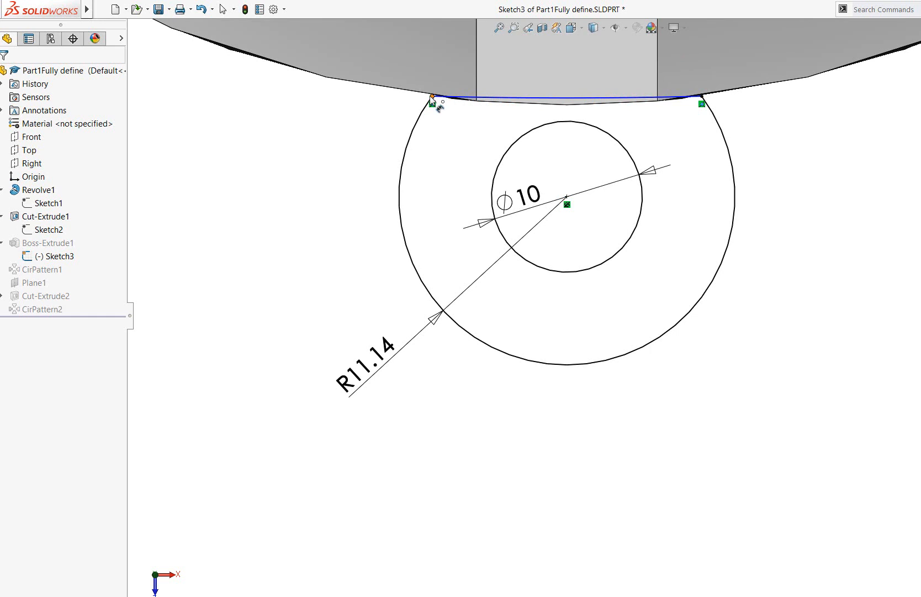
# Dimension the radius of the shallow arc closing the lug profile at the base edge, and exit Sketch3 to check it on the model
pyautogui.click(534, 100)
pyautogui.scroll(3, 753, 257)
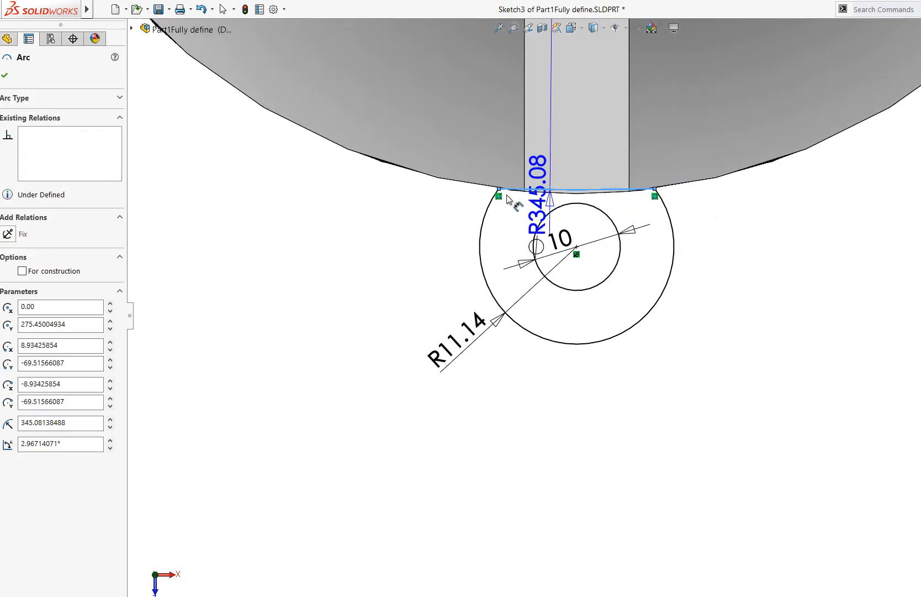
pyautogui.click(405, 255)
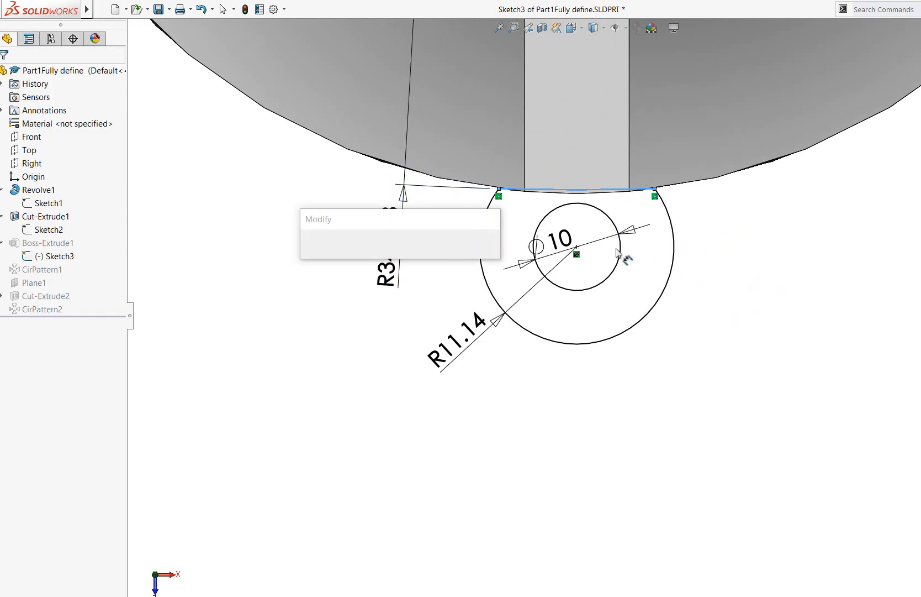
pyautogui.click(694, 271)
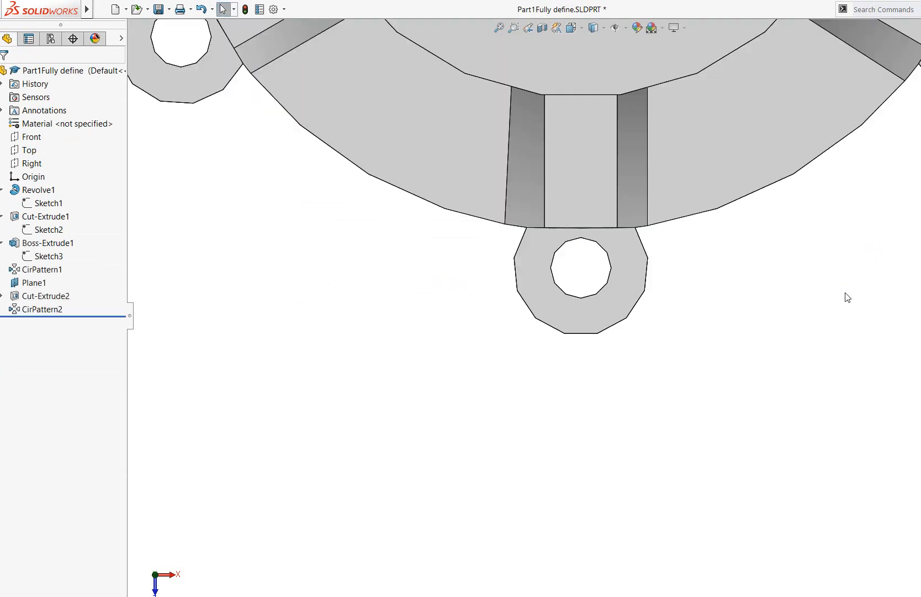
pyautogui.click(45, 257)
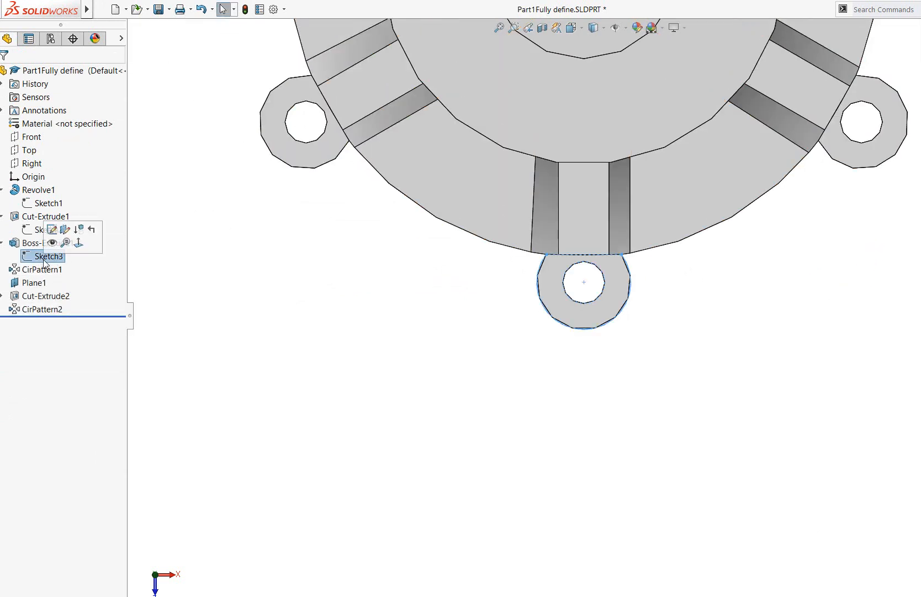
# Open Sketch4 under Cut-Extrude2 for editing
pyautogui.click(35, 298)
pyautogui.click(2, 296)
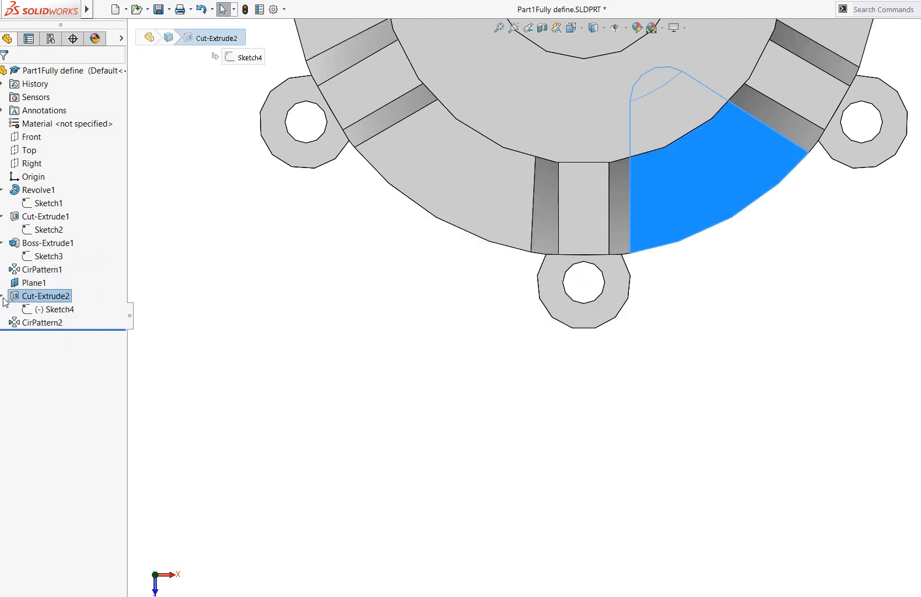
pyautogui.click(54, 310)
pyautogui.rightClick(54, 309)
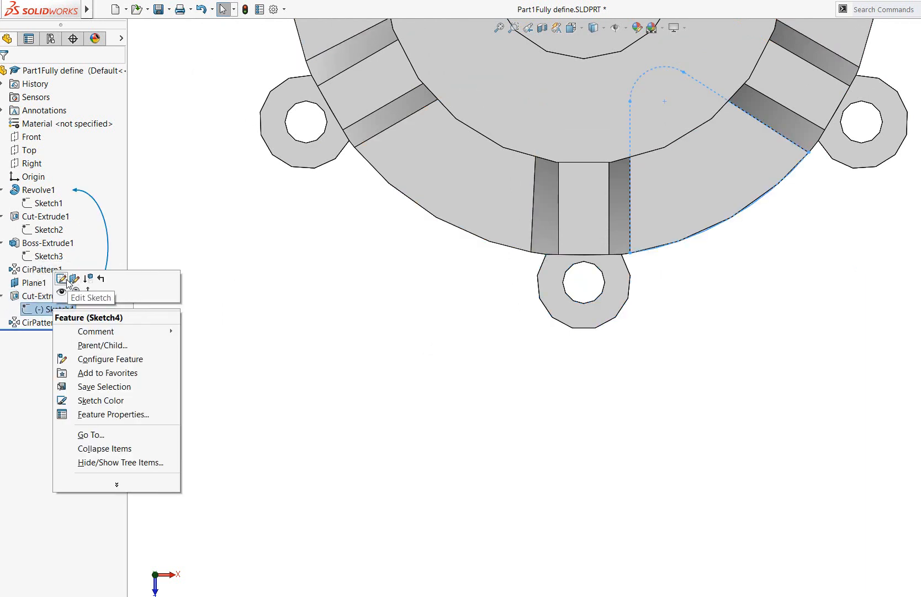
pyautogui.click(60, 278)
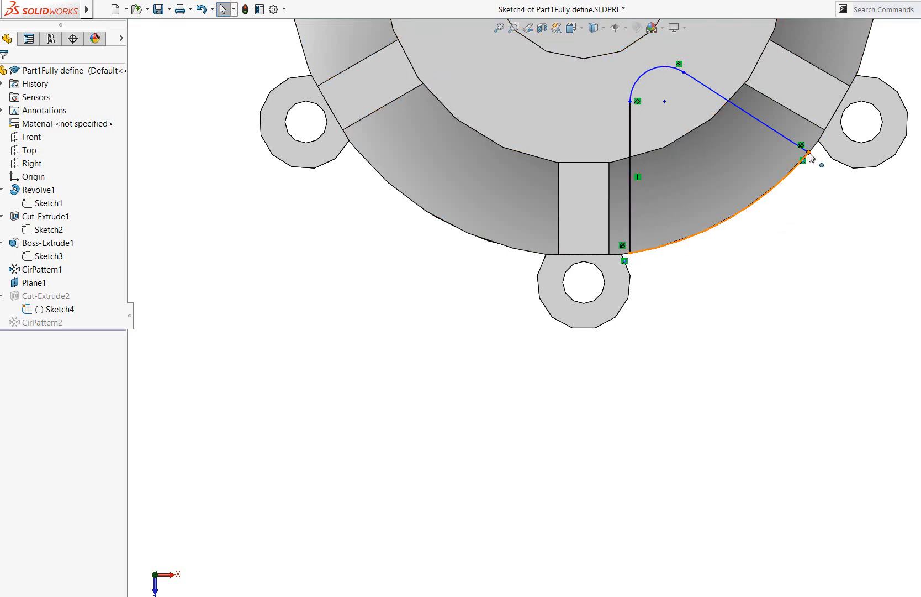
# Dimension the radius of the small rounded arc at the inner end of the Sketch4 profile, keeping its current size
pyautogui.click(653, 82)
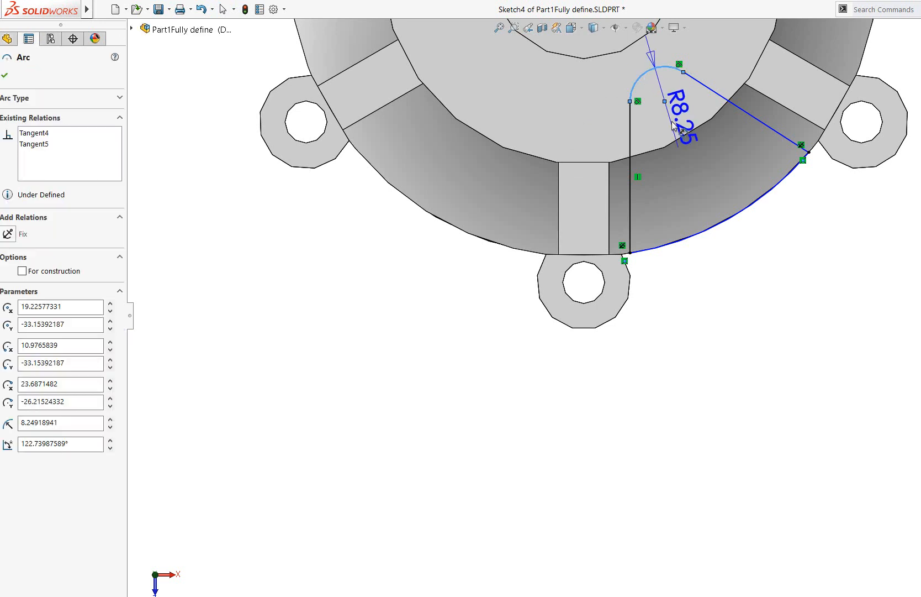
pyautogui.click(669, 117)
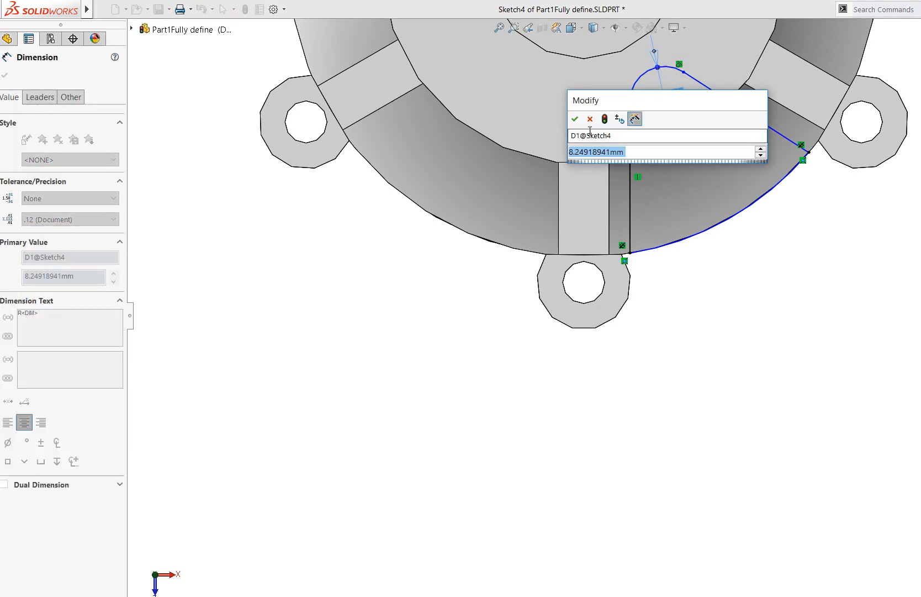
pyautogui.click(575, 119)
pyautogui.click(902, 284)
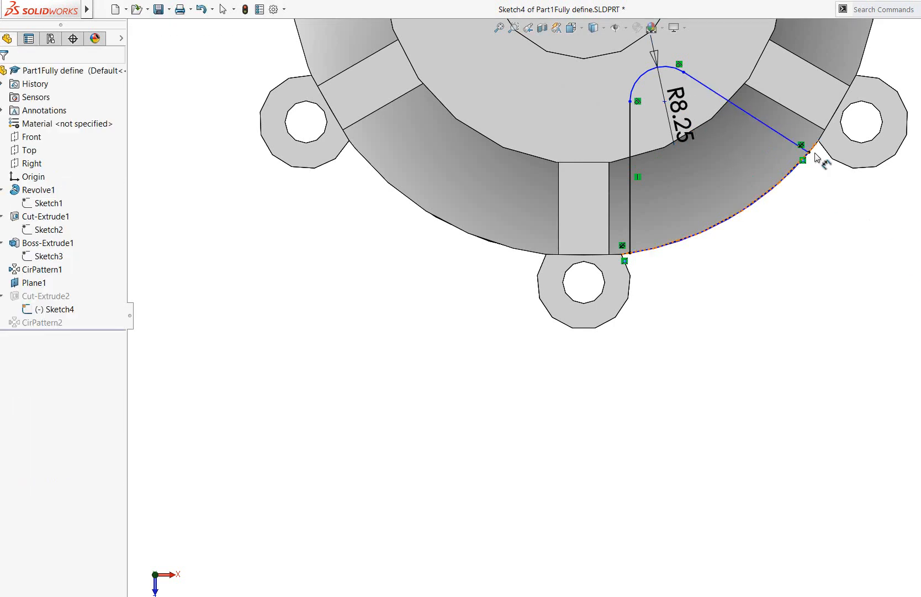
# Dimension the horizontal extent of the slanted line in Sketch4, keeping its current value, and place the dimension just below the profile
pyautogui.click(762, 122)
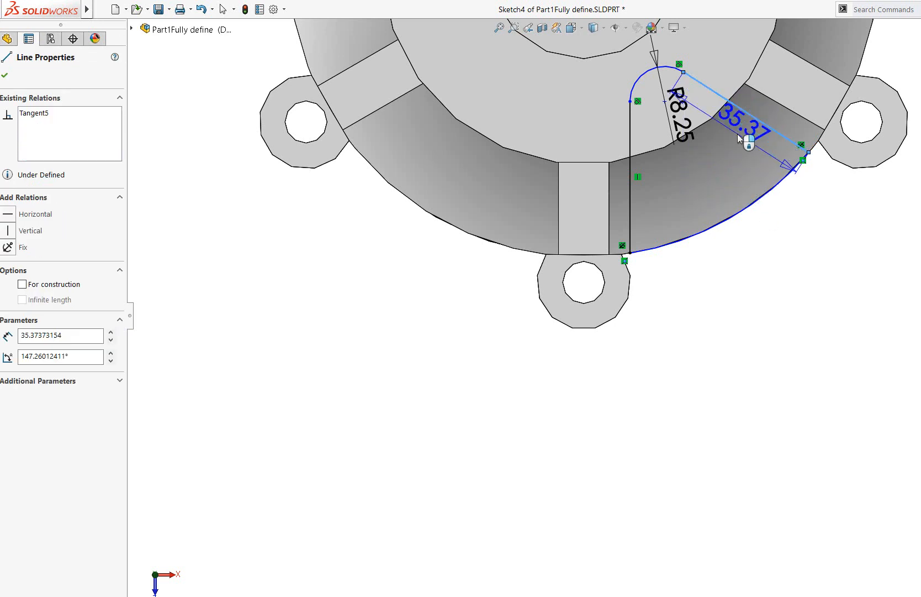
pyautogui.click(796, 348)
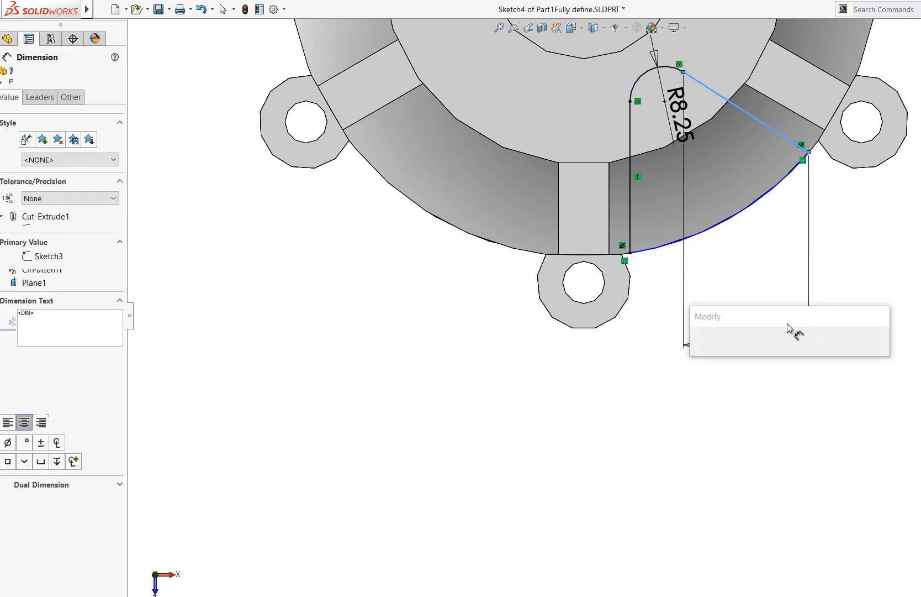
pyautogui.press('Return')
pyautogui.click(891, 268)
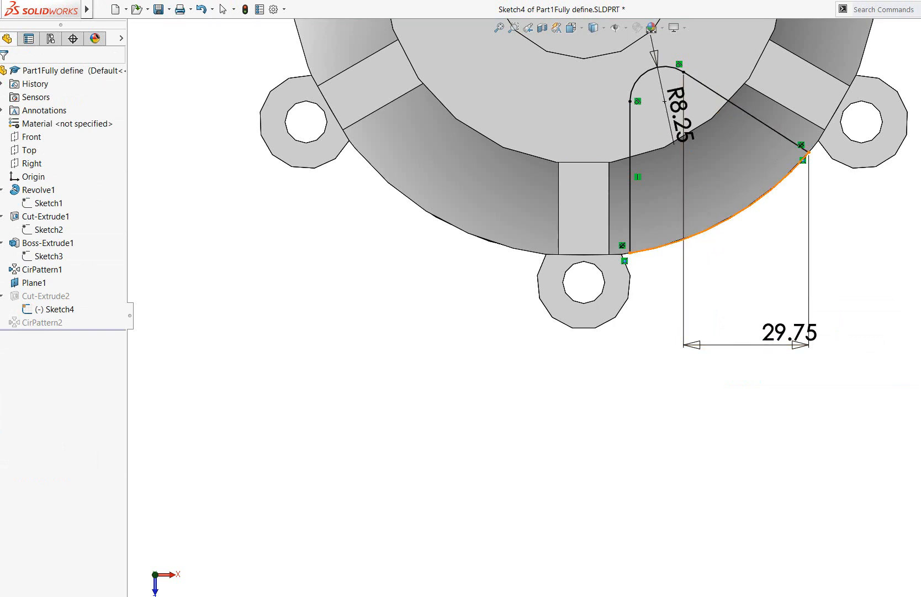
pyautogui.moveTo(814, 332); pyautogui.dragTo(740, 296)
pyautogui.press('Escape')
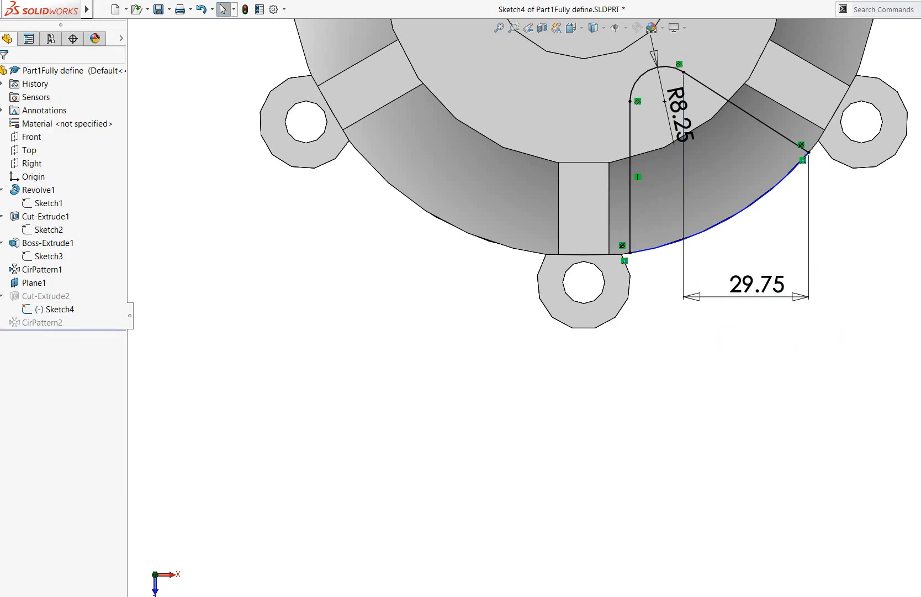
# Dimension the radius of the large outer arc closing the Sketch4 profile, keeping its current size, and exit the sketch with a rebuild
pyautogui.click(754, 189)
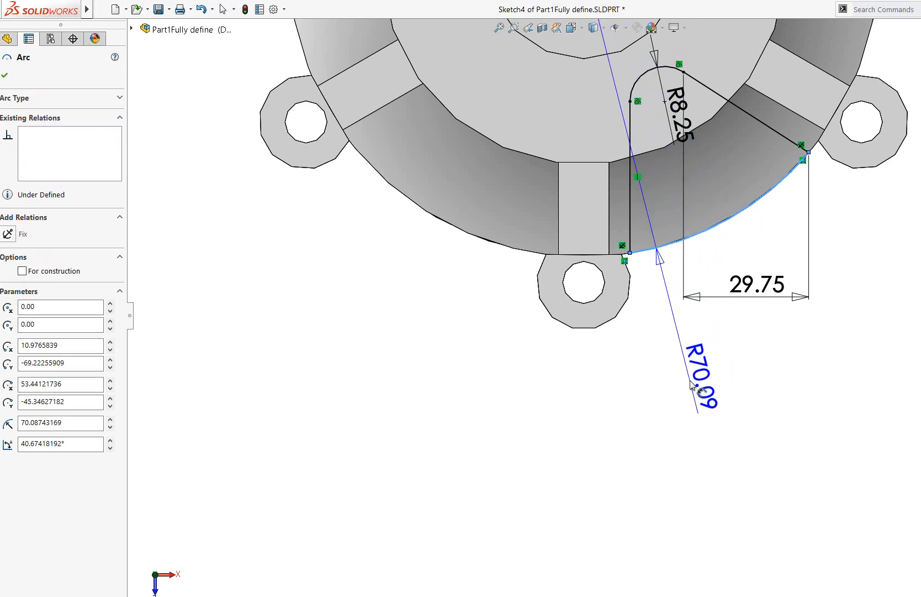
pyautogui.click(707, 367)
pyautogui.click(597, 381)
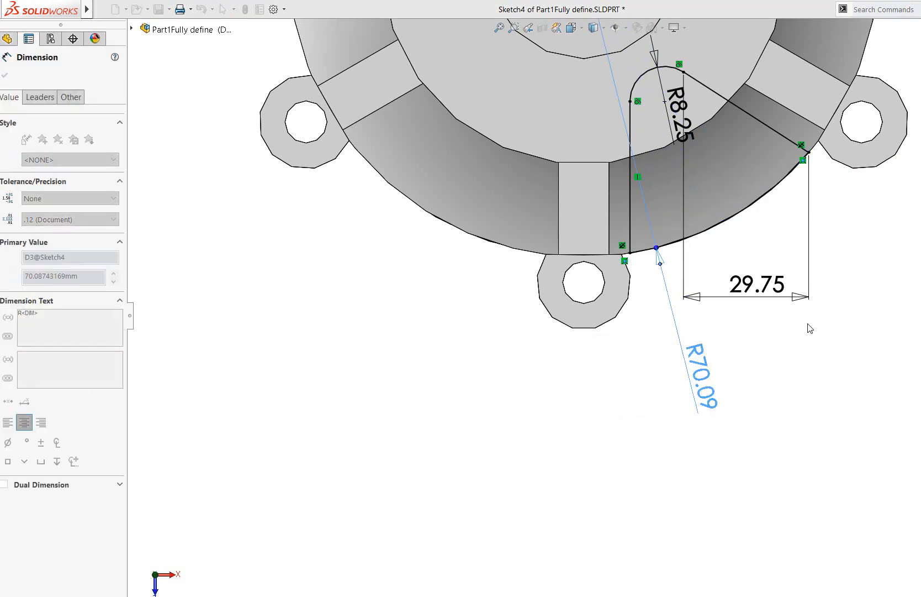
pyautogui.press('Escape')
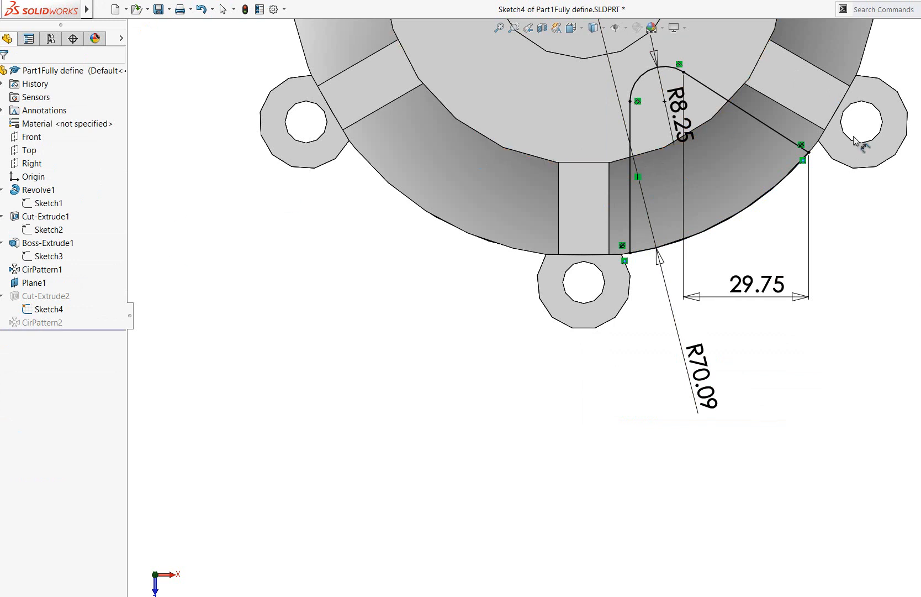
pyautogui.hotkey('ctrl', 'b')
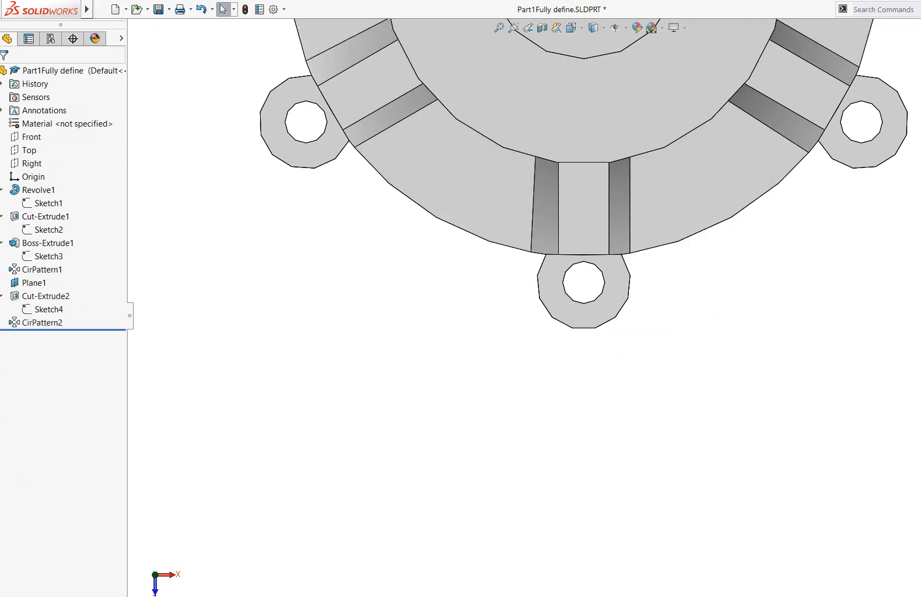
# Examine the pockets patterned by CirPattern2 and the whole finished part in an enlarged view from an angle above
pyautogui.click(54, 324)
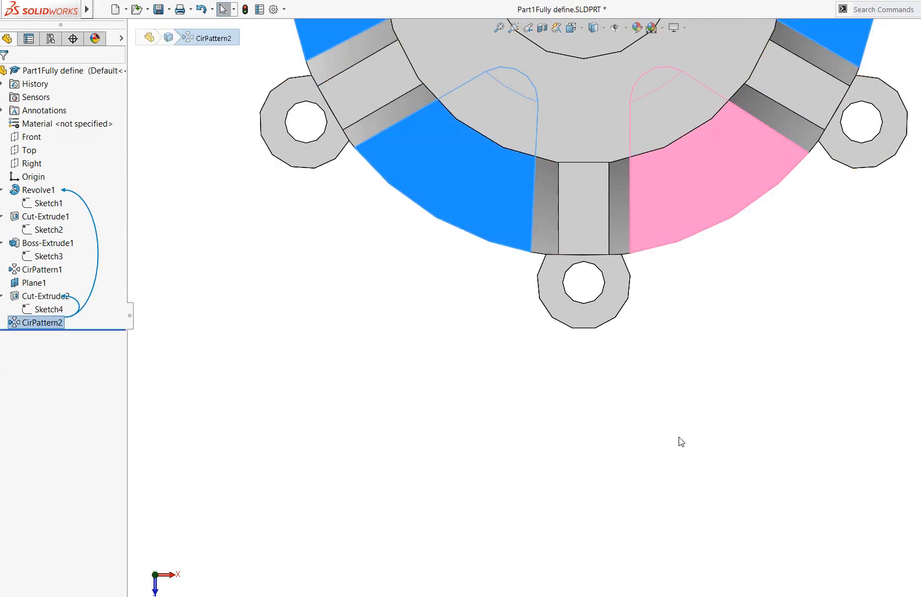
pyautogui.press('f')
pyautogui.moveTo(730, 430); pyautogui.dragTo(713, 196, button='middle')
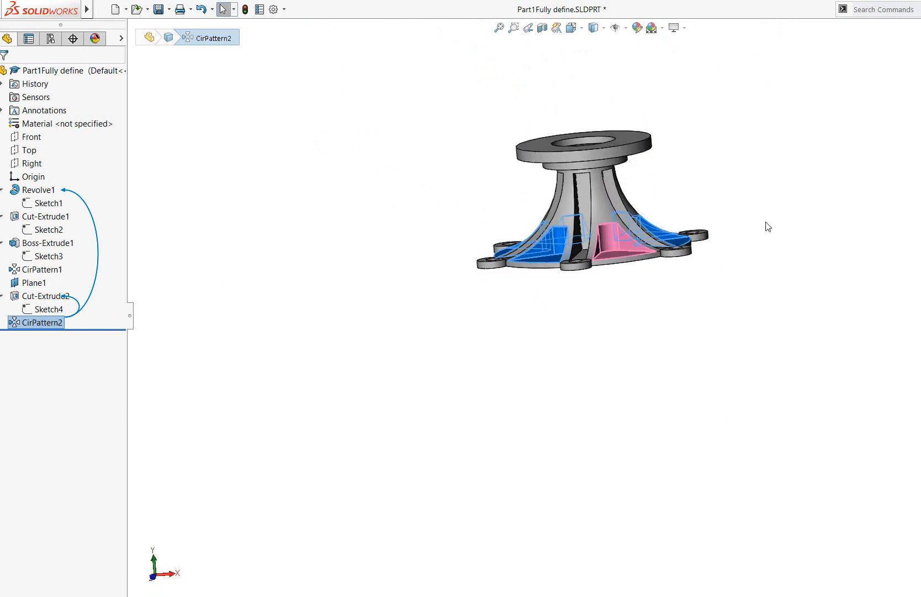
pyautogui.click(782, 219)
pyautogui.moveTo(700, 132); pyautogui.dragTo(676, 145)
pyautogui.moveTo(728, 146); pyautogui.dragTo(707, 177, button='middle')
pyautogui.click(513, 29)
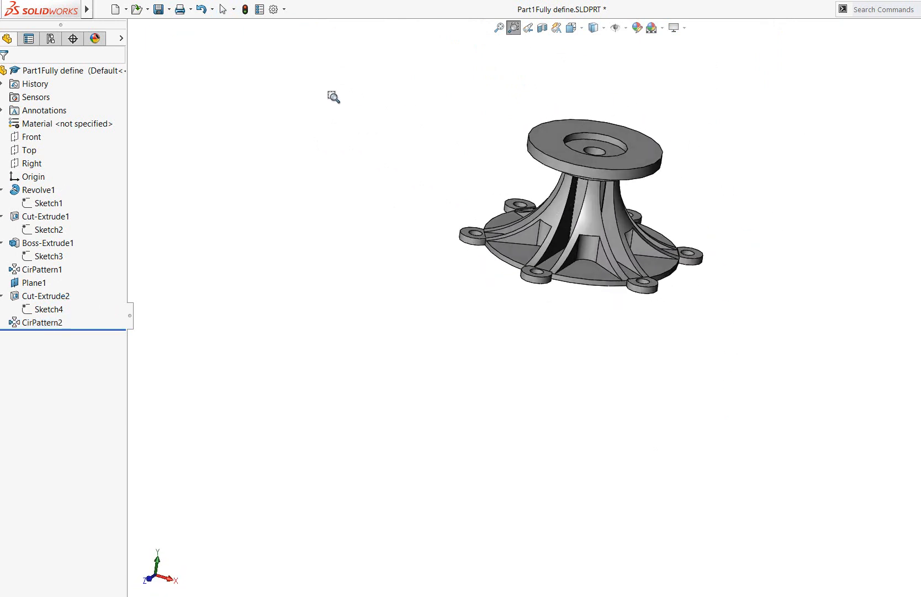
pyautogui.moveTo(338, 95); pyautogui.dragTo(841, 392)
pyautogui.moveTo(902, 326); pyautogui.dragTo(869, 338, button='middle')
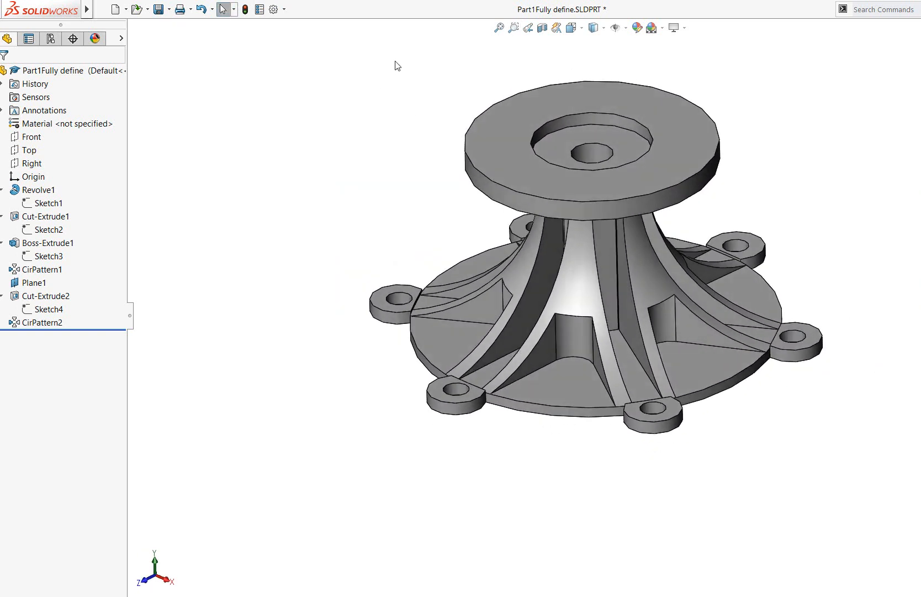
pyautogui.click(516, 29)
pyautogui.moveTo(295, 74); pyautogui.dragTo(845, 421)
pyautogui.moveTo(719, 198); pyautogui.dragTo(718, 204, button='middle')
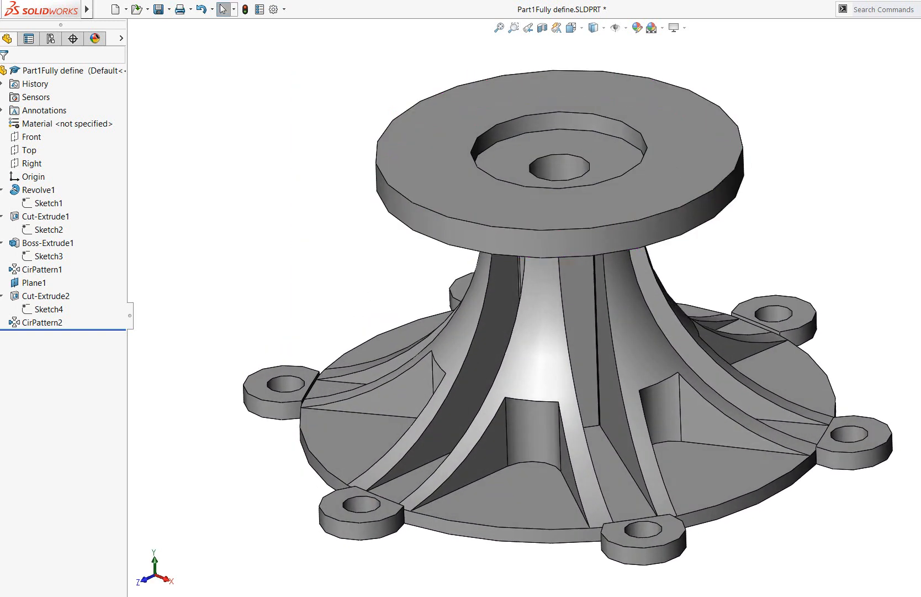